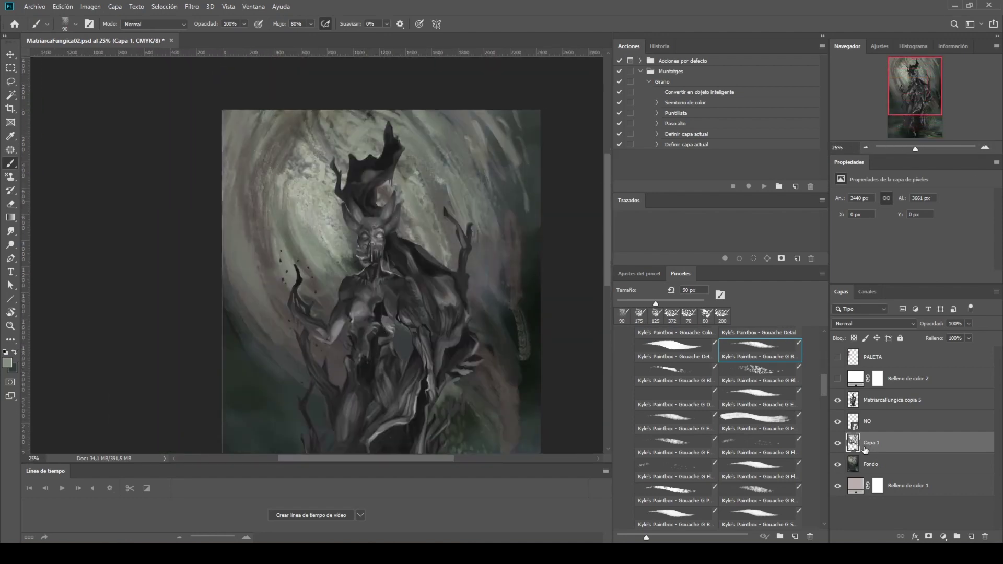
Step: Set the green colour fill to Multiply (Multiplicar) blending and paint lighter areas into its mask
{"action": "left_click", "coordinate": [873, 324]}
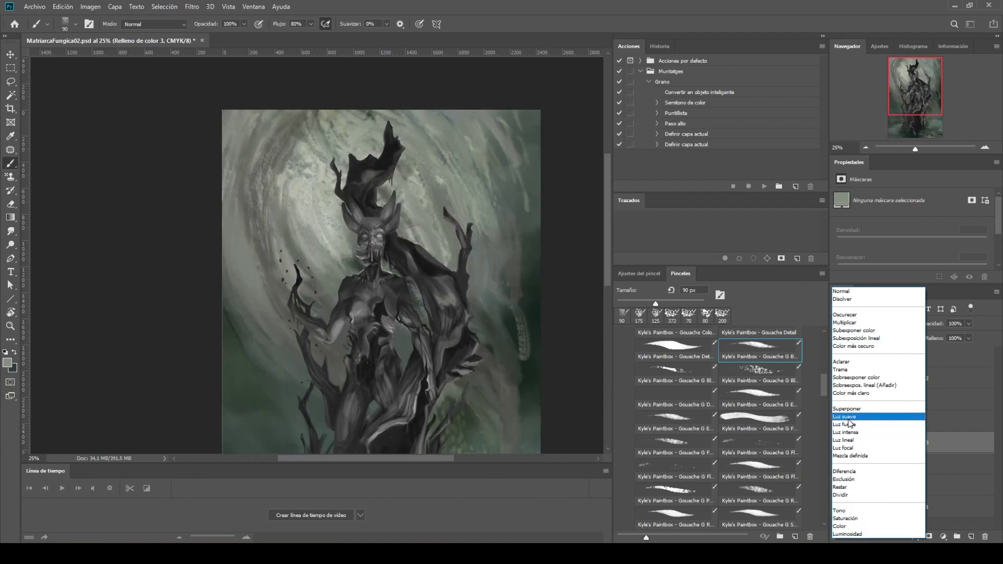
{"action": "left_click", "coordinate": [845, 322]}
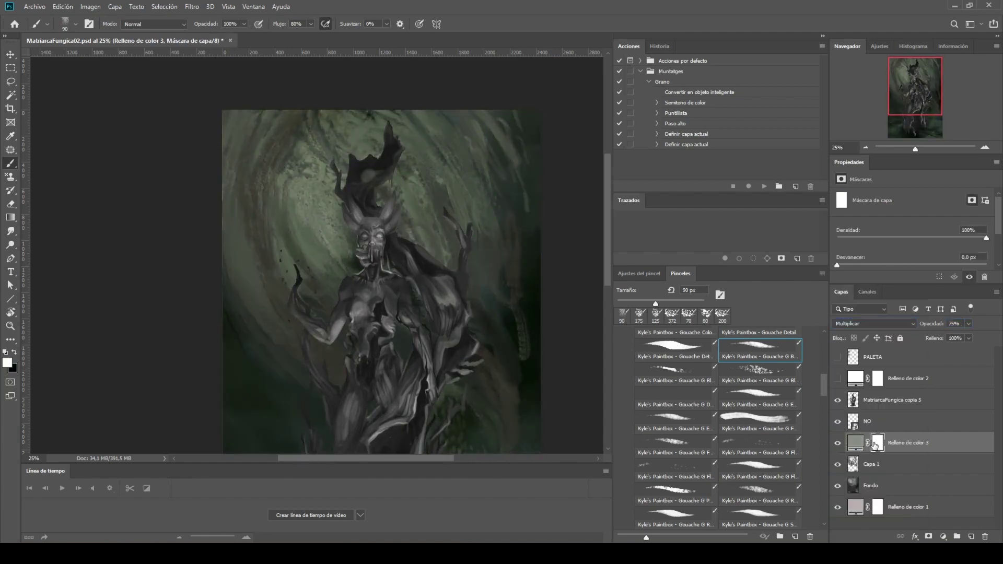
{"action": "mouse_move", "coordinate": [334, 280]}
{"action": "left_mouse_down"}
{"action": "mouse_move", "coordinate": [282, 146]}
{"action": "mouse_move", "coordinate": [354, 268]}
{"action": "left_mouse_up"}
Step: Add a Gradient Map and shift its colour stops, one to 48%, to change the tones
{"action": "left_click_drag", "start_coordinate": [824, 389], "coordinate": [824, 340]}
{"action": "left_click", "coordinate": [822, 274]}
{"action": "left_click", "coordinate": [908, 280]}
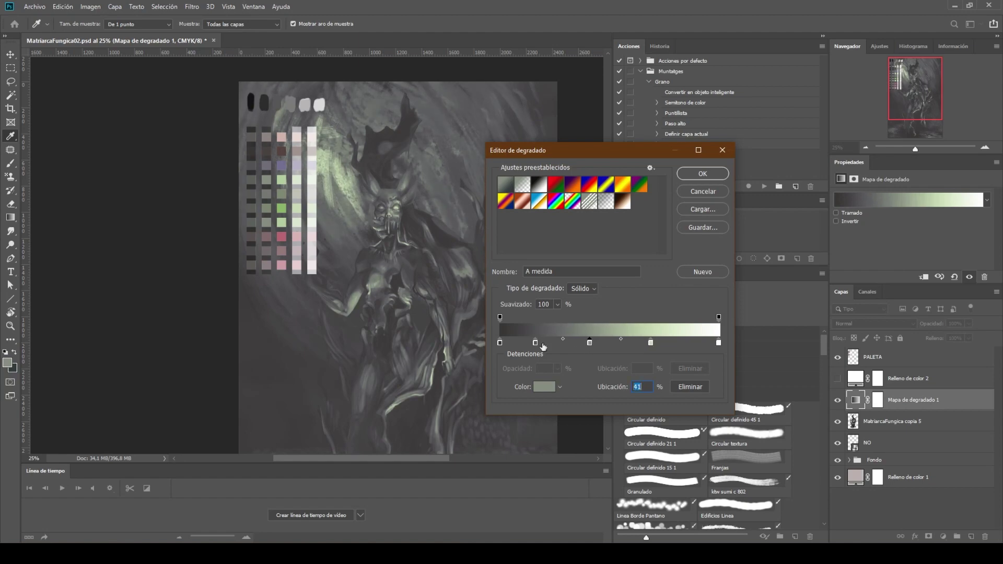
{"action": "left_click_drag", "start_coordinate": [536, 343], "coordinate": [528, 343]}
{"action": "left_click_drag", "start_coordinate": [589, 343], "coordinate": [605, 344]}
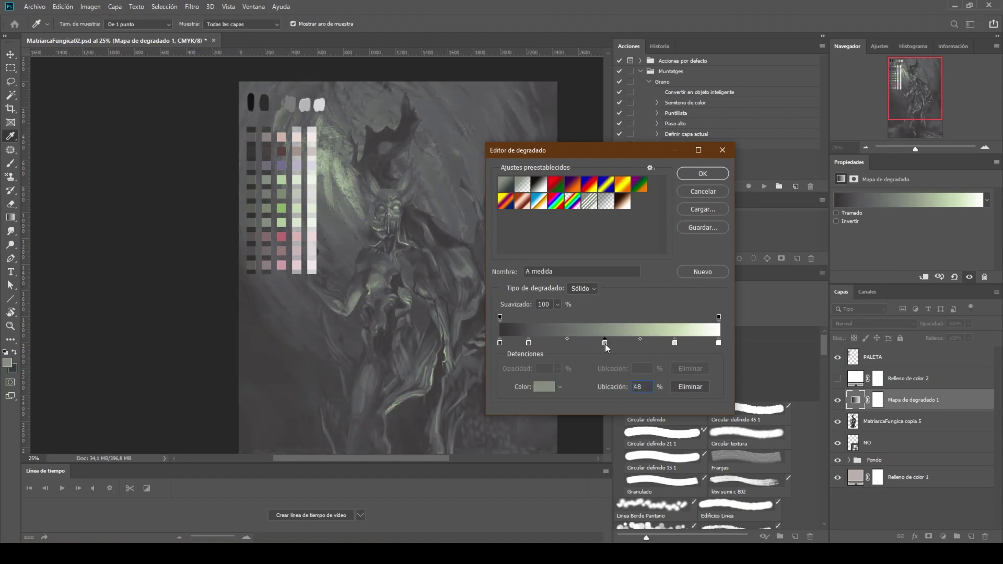
Step: Apply the gradient map with Hue (Tono) blending and fill the Arbol mask black
{"action": "left_click", "coordinate": [702, 175]}
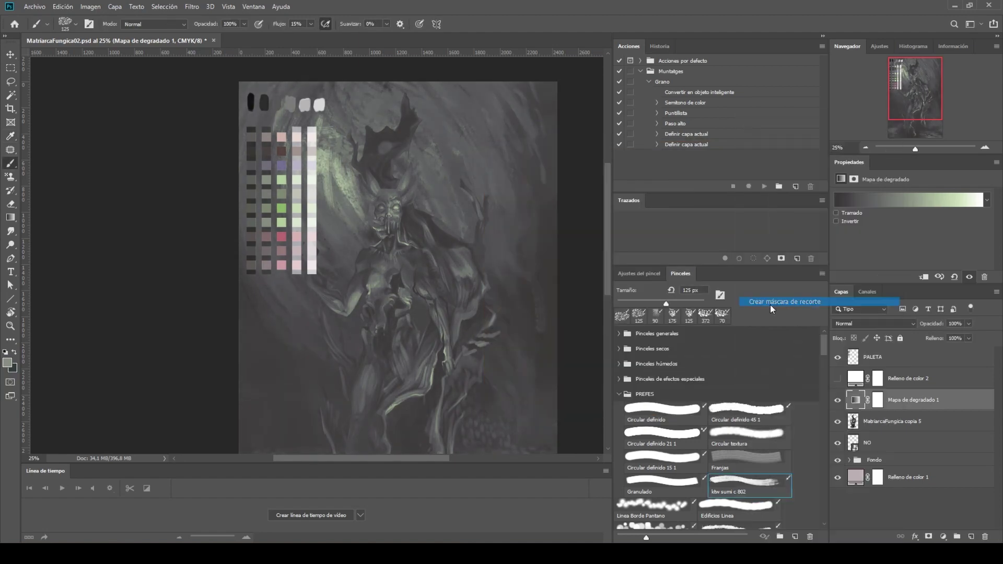
{"action": "left_click", "coordinate": [873, 324]}
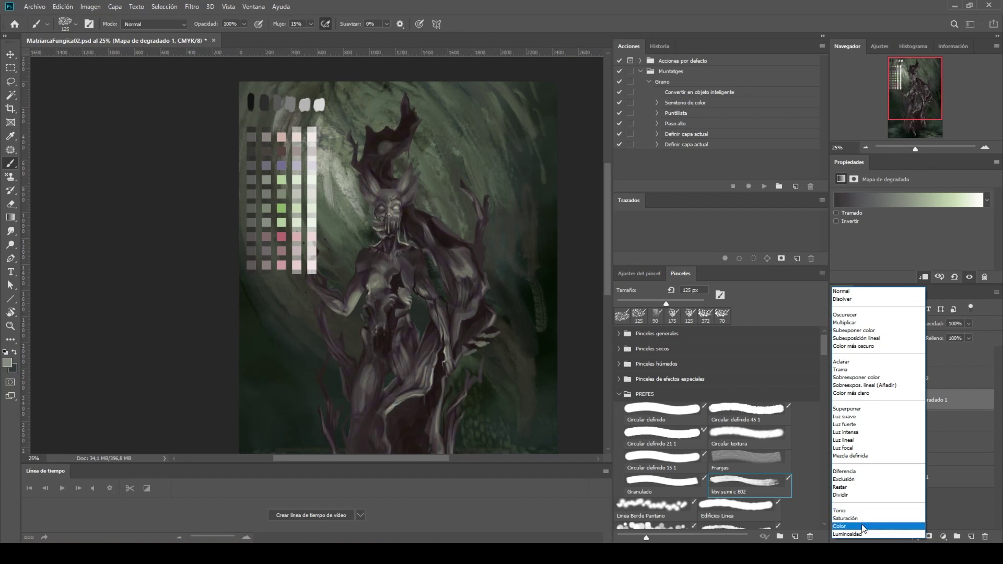
{"action": "left_click", "coordinate": [857, 511]}
{"action": "left_click", "coordinate": [887, 400]}
{"action": "key", "text": "ctrl+i"}
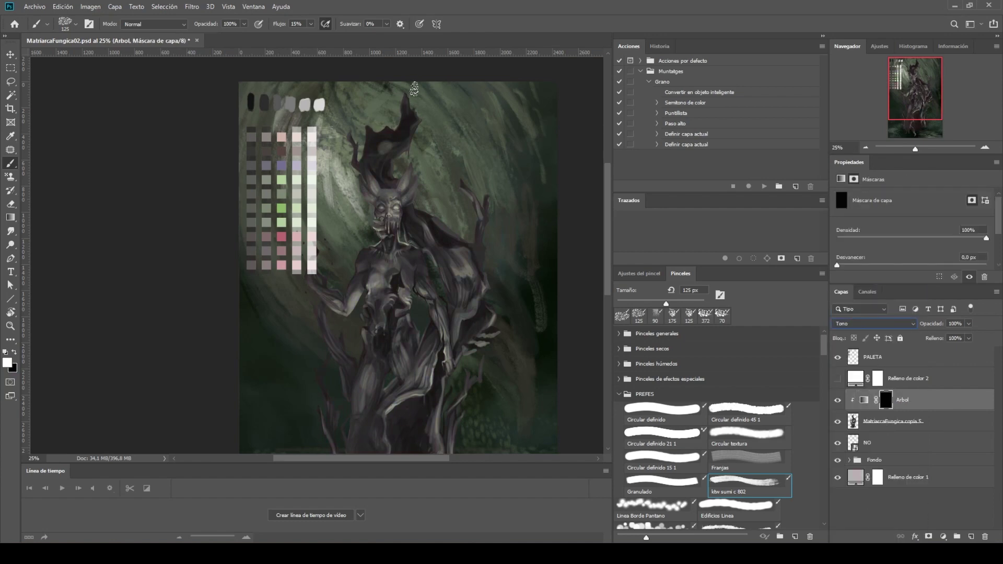
Step: Lasso the horns, head and trunk and reveal the tint there in the mask
{"action": "key", "text": "l"}
{"action": "left_click_drag", "start_coordinate": [402, 84], "coordinate": [427, 131]}
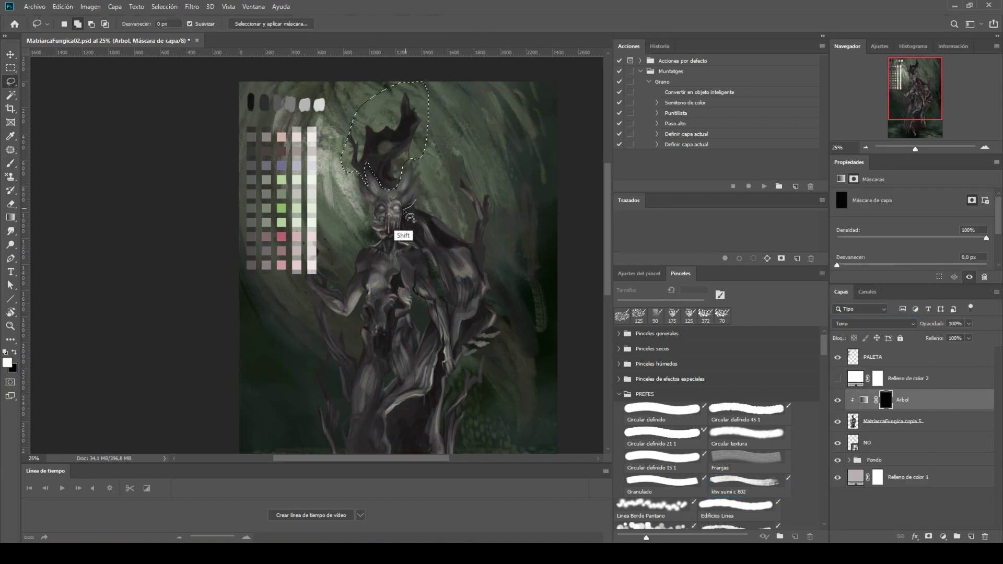
{"action": "left_click_drag", "start_coordinate": [413, 212], "coordinate": [543, 376]}
{"action": "scroll", "coordinate": [471, 313], "scroll_direction": "down", "scroll_amount": 3}
{"action": "mouse_move", "coordinate": [434, 191]}
{"action": "left_mouse_down"}
{"action": "mouse_move", "coordinate": [451, 219]}
{"action": "mouse_move", "coordinate": [431, 196]}
{"action": "left_mouse_up"}
{"action": "left_click_drag", "start_coordinate": [445, 243], "coordinate": [400, 268]}
{"action": "key", "text": "alt+BackSpace"}
Step: Deselect, fit the canvas in view, and set the layer blend mode to Normal
{"action": "scroll", "coordinate": [459, 258], "scroll_direction": "up", "scroll_amount": 4}
{"action": "scroll", "coordinate": [459, 258], "scroll_direction": "left", "scroll_amount": 3}
{"action": "key", "text": "x"}
{"action": "key", "text": "ctrl+d"}
{"action": "key", "text": "ctrl+0"}
{"action": "left_click", "coordinate": [874, 323]}
{"action": "left_click", "coordinate": [847, 292]}
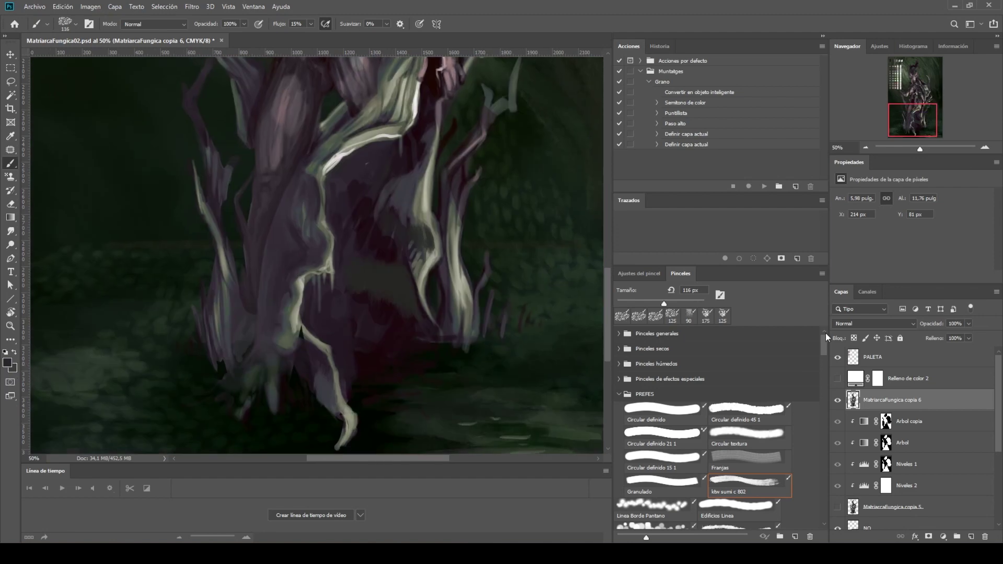
Step: Paint the trunk with the Gouache Thick mixer brush using dark purple and light green
{"action": "scroll", "coordinate": [820, 396], "scroll_direction": "down", "scroll_amount": 10}
{"action": "left_click", "coordinate": [760, 395]}
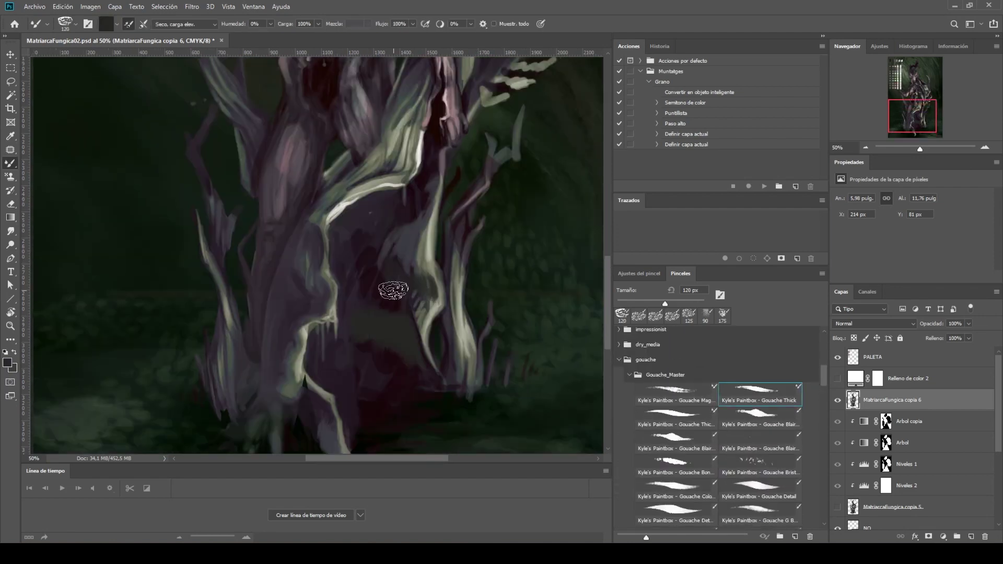
{"action": "left_click", "coordinate": [375, 286], "text": "alt"}
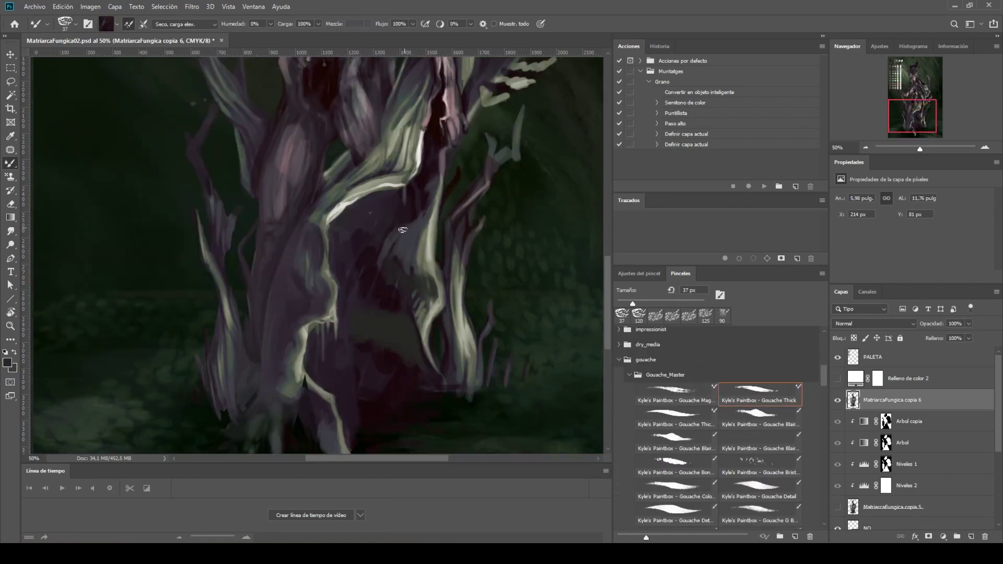
{"action": "left_click", "coordinate": [426, 314], "text": "alt"}
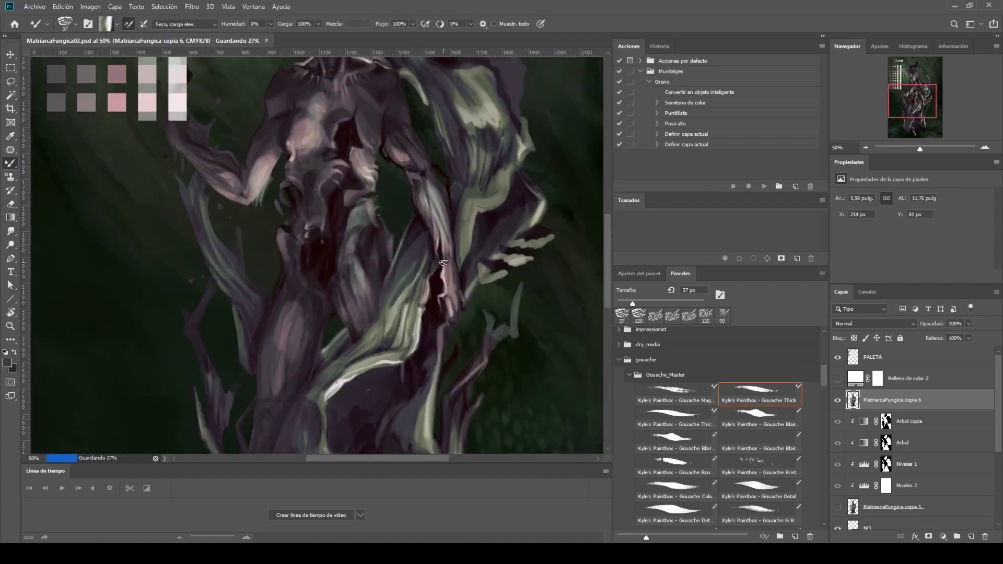
{"action": "key", "text": "shift+b"}
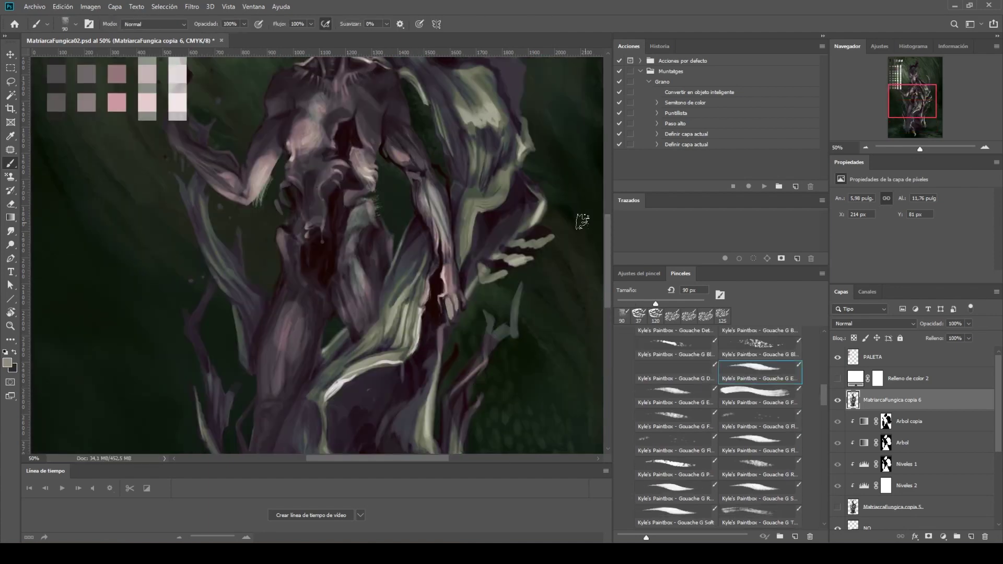
Step: On a new layer, paint light strokes with the vine fat 803 brush at 26 px
{"action": "key", "text": "ctrl+shift+alt+n"}
{"action": "left_click_drag", "start_coordinate": [444, 282], "coordinate": [460, 319]}
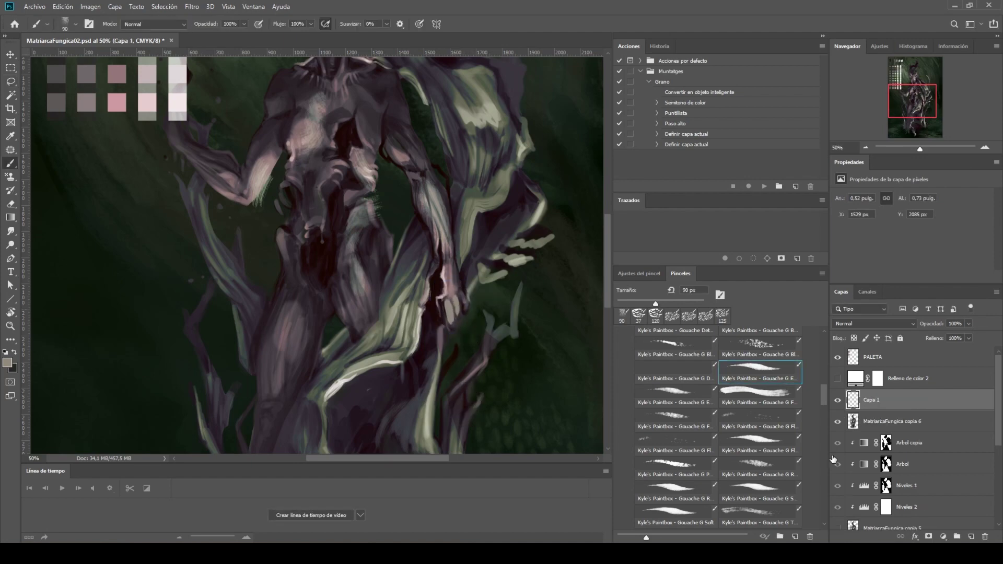
{"action": "left_click", "coordinate": [822, 273]}
{"action": "left_click", "coordinate": [920, 280]}
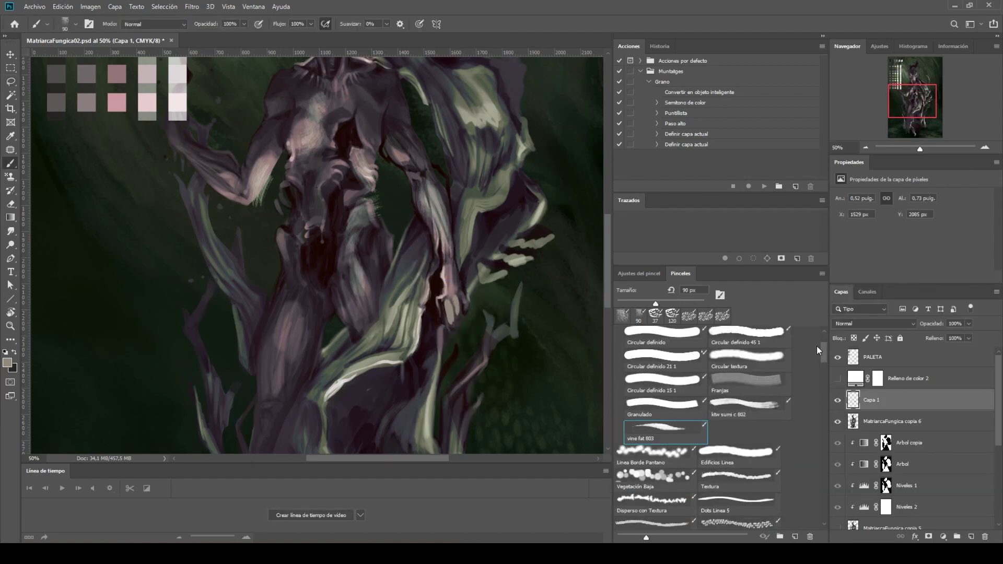
{"action": "left_click_drag", "start_coordinate": [314, 157], "coordinate": [390, 235]}
{"action": "mouse_move", "coordinate": [345, 157]}
{"action": "left_mouse_down"}
{"action": "mouse_move", "coordinate": [395, 235]}
{"action": "mouse_move", "coordinate": [378, 284]}
{"action": "left_mouse_up"}
{"action": "right_click", "coordinate": [412, 193]}
{"action": "key", "text": "Return"}
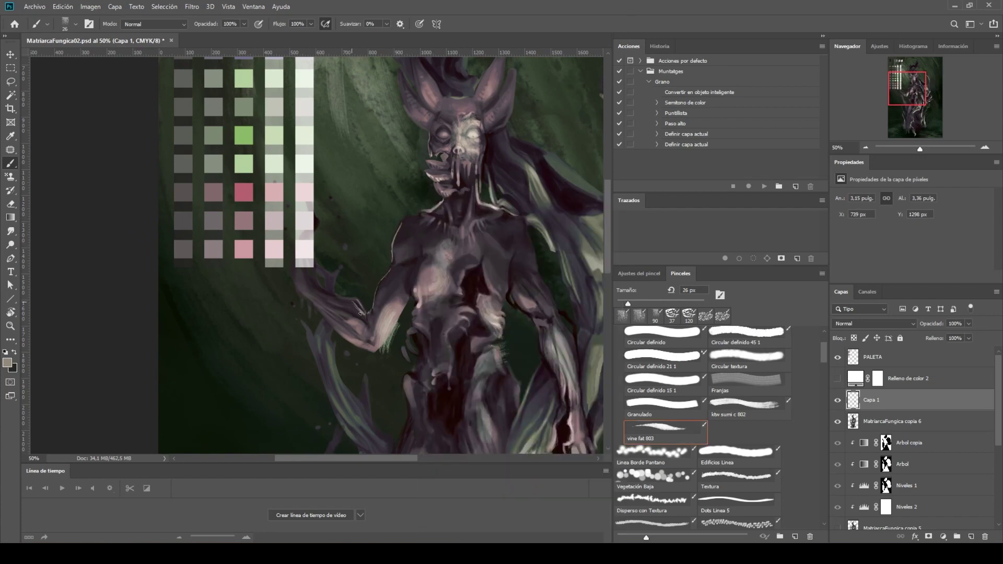
Step: Enlarge the brush to 59 px and lower its flow to 50%
{"action": "left_click", "coordinate": [639, 273]}
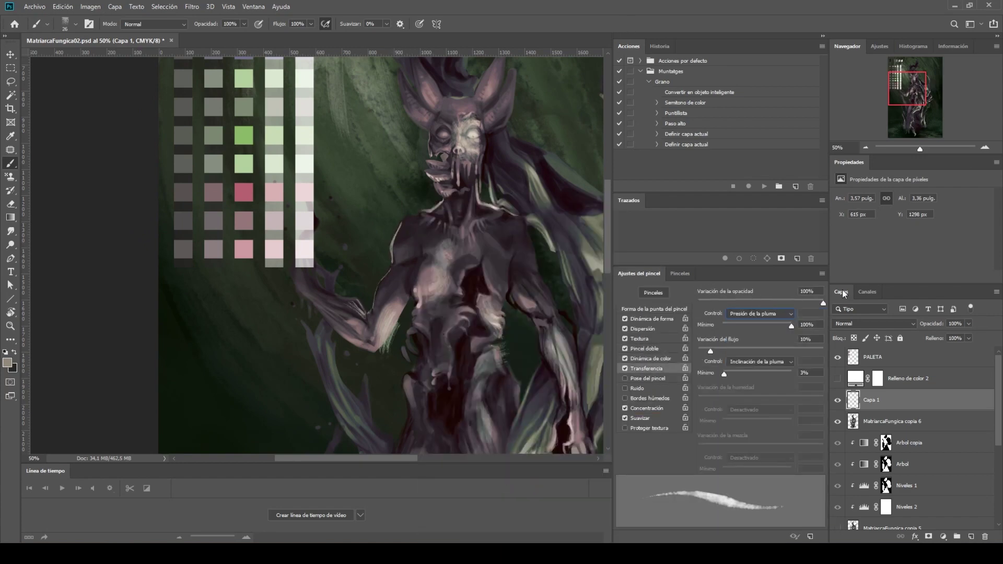
{"action": "left_click_drag", "start_coordinate": [535, 261], "coordinate": [449, 202]}
{"action": "right_click", "coordinate": [406, 191]}
{"action": "key", "text": "Return"}
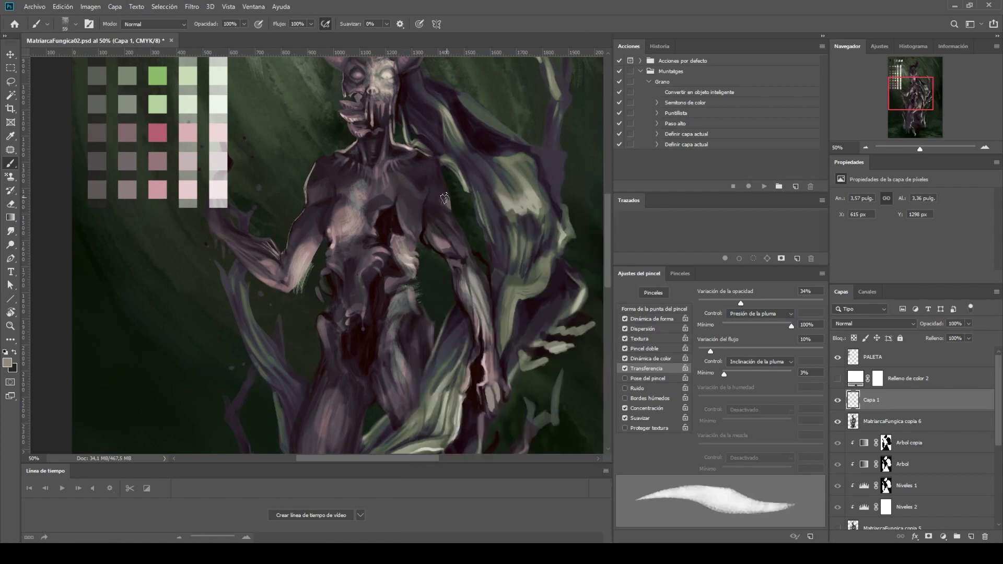
{"action": "left_click", "coordinate": [653, 319]}
{"action": "key", "text": "shift+5"}
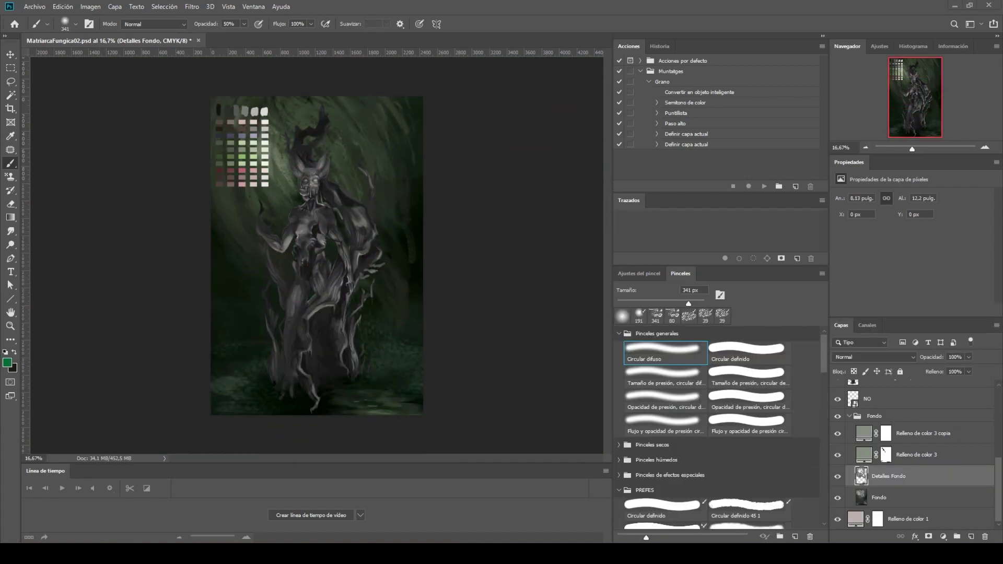
Step: Zoom to 25% and brush lighter strokes over the chest and torso
{"action": "key", "text": "ctrl+plus"}
{"action": "key", "text": "ctrl+plus"}
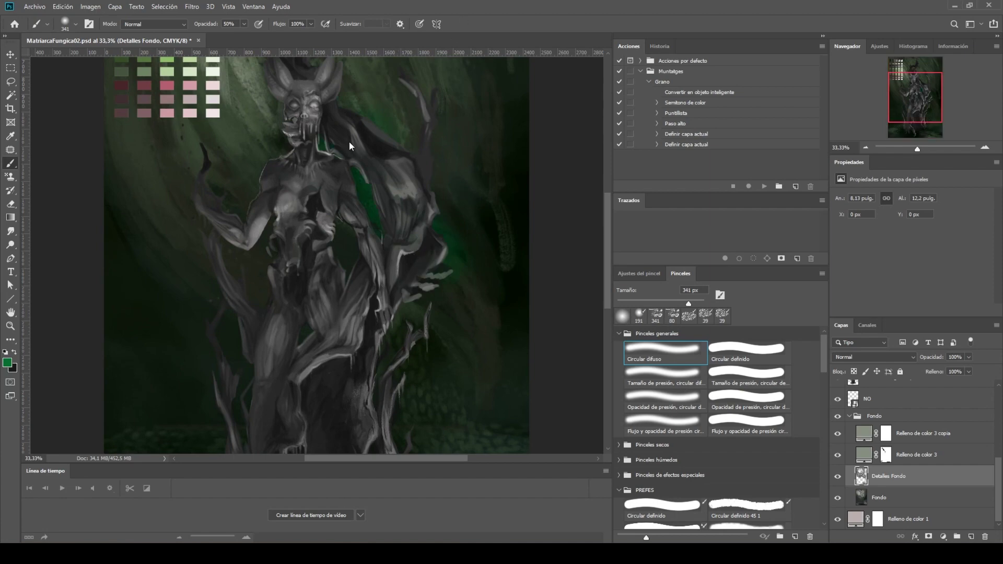
{"action": "mouse_move", "coordinate": [315, 189]}
{"action": "left_mouse_down"}
{"action": "mouse_move", "coordinate": [292, 167]}
{"action": "mouse_move", "coordinate": [309, 172]}
{"action": "left_mouse_up"}
{"action": "left_click_drag", "start_coordinate": [317, 183], "coordinate": [331, 330]}
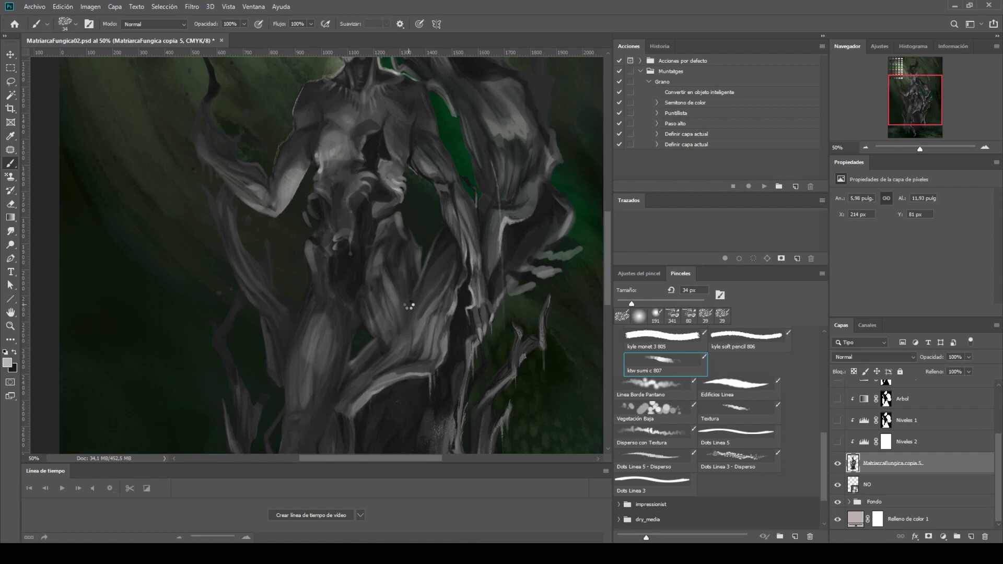
Step: Paint a thin branch highlight and pale grass blades around the tree base
{"action": "left_click_drag", "start_coordinate": [386, 263], "coordinate": [371, 117]}
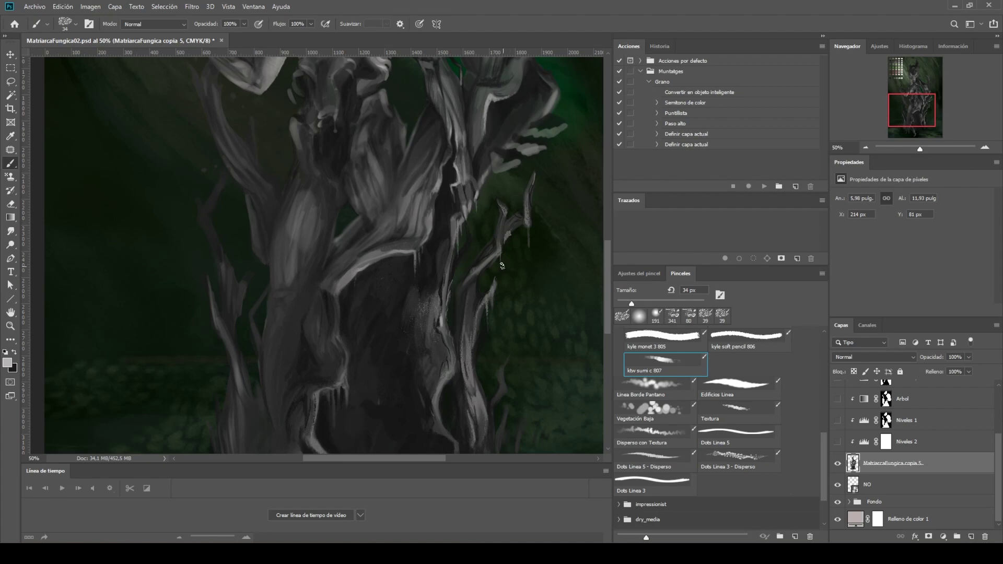
{"action": "left_click_drag", "start_coordinate": [507, 204], "coordinate": [507, 312]}
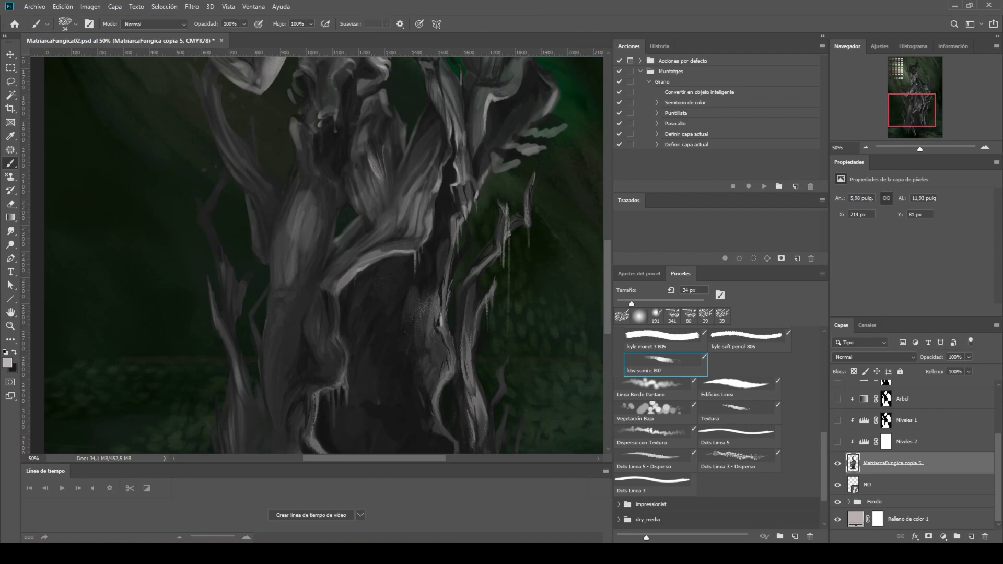
{"action": "left_click_drag", "start_coordinate": [339, 314], "coordinate": [277, 156]}
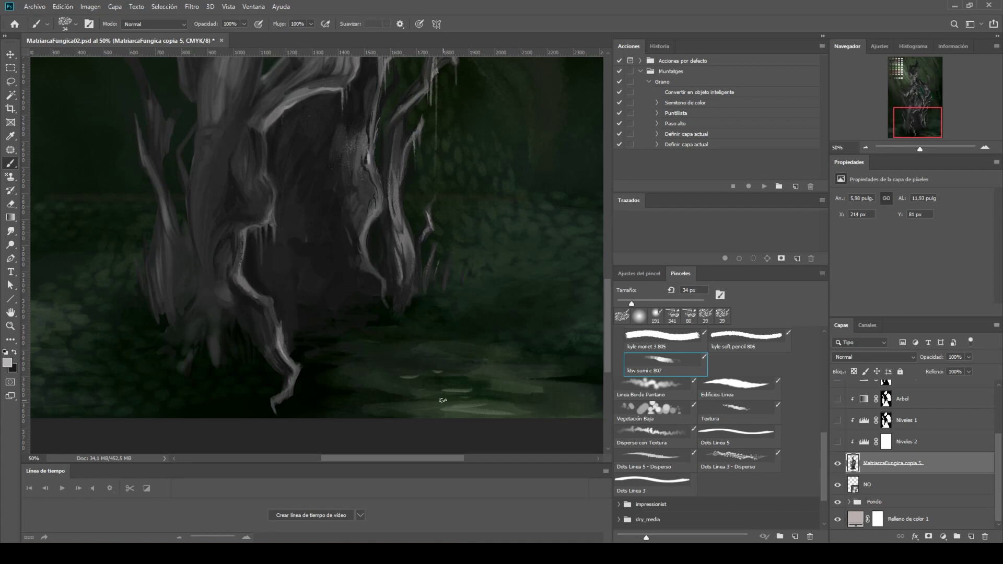
{"action": "left_click_drag", "start_coordinate": [92, 287], "coordinate": [89, 262]}
{"action": "mouse_move", "coordinate": [123, 296]}
{"action": "left_mouse_down"}
{"action": "mouse_move", "coordinate": [121, 271]}
{"action": "mouse_move", "coordinate": [158, 302]}
{"action": "left_mouse_up"}
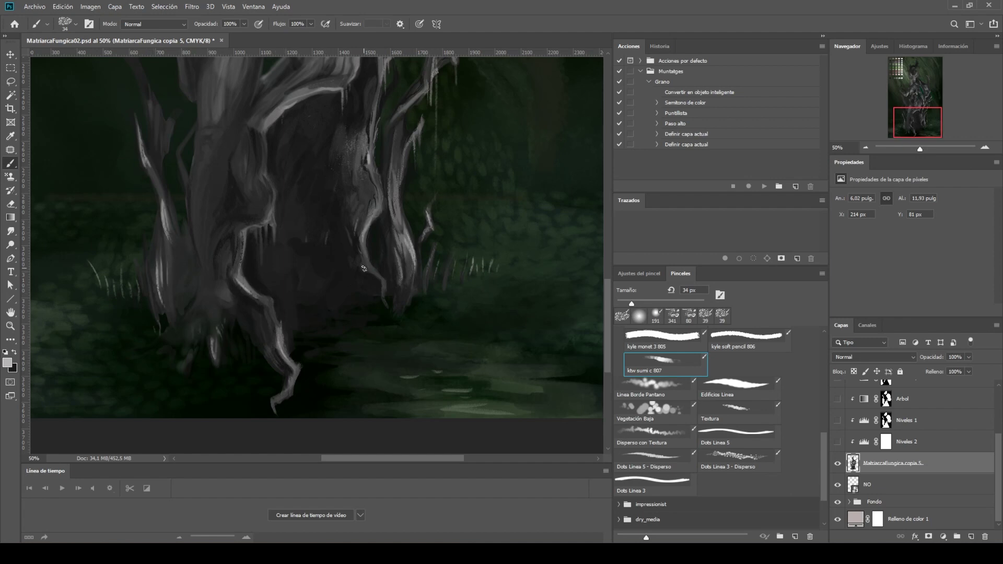
{"action": "key", "text": "comma"}
{"action": "key", "text": "comma"}
Step: Paint dark strokes over the trunk centre and light strokes along its edges
{"action": "left_click_drag", "start_coordinate": [277, 309], "coordinate": [269, 242]}
{"action": "left_click_drag", "start_coordinate": [260, 311], "coordinate": [280, 399]}
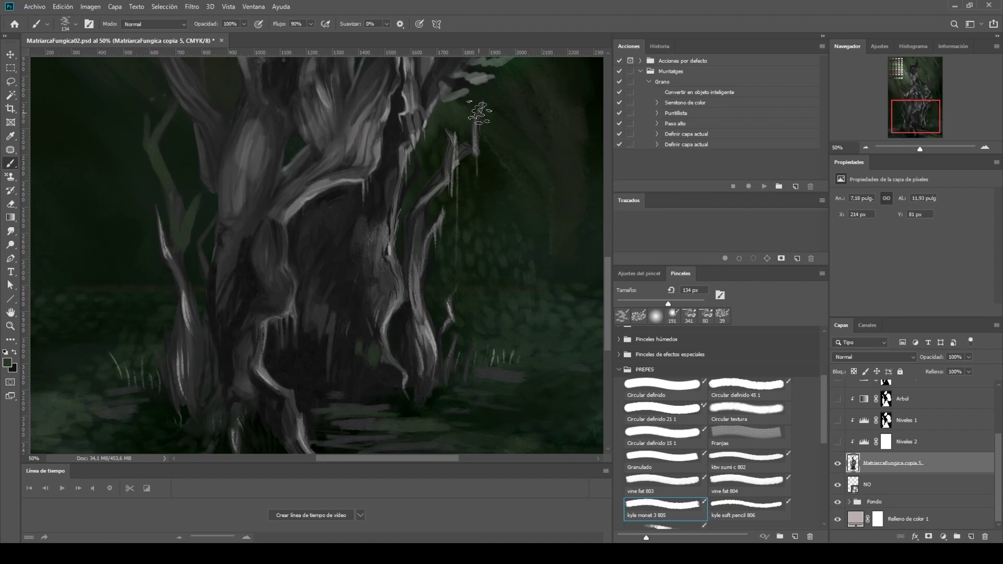
{"action": "left_click_drag", "start_coordinate": [170, 340], "coordinate": [166, 395]}
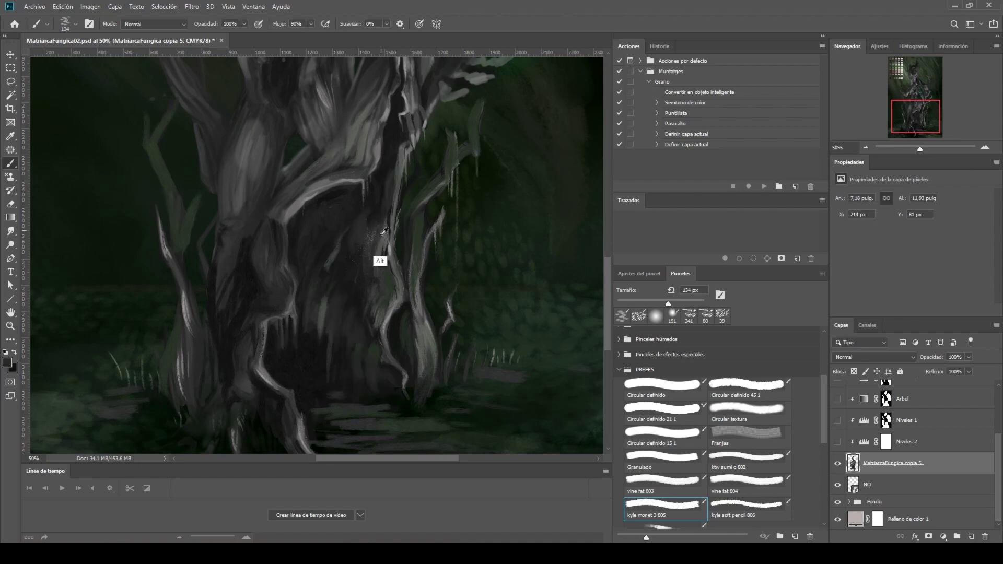
{"action": "left_click_drag", "start_coordinate": [381, 220], "coordinate": [337, 272]}
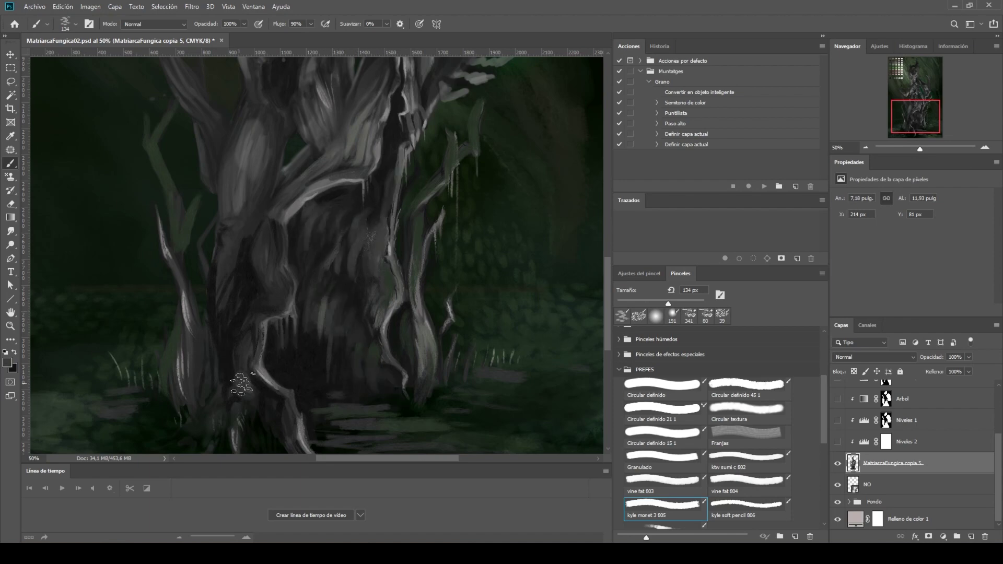
{"action": "left_click_drag", "start_coordinate": [405, 149], "coordinate": [393, 225]}
Step: Shrink the brush to 45 px and deepen the crevice running down the trunk
{"action": "key", "text": "ctrl"}
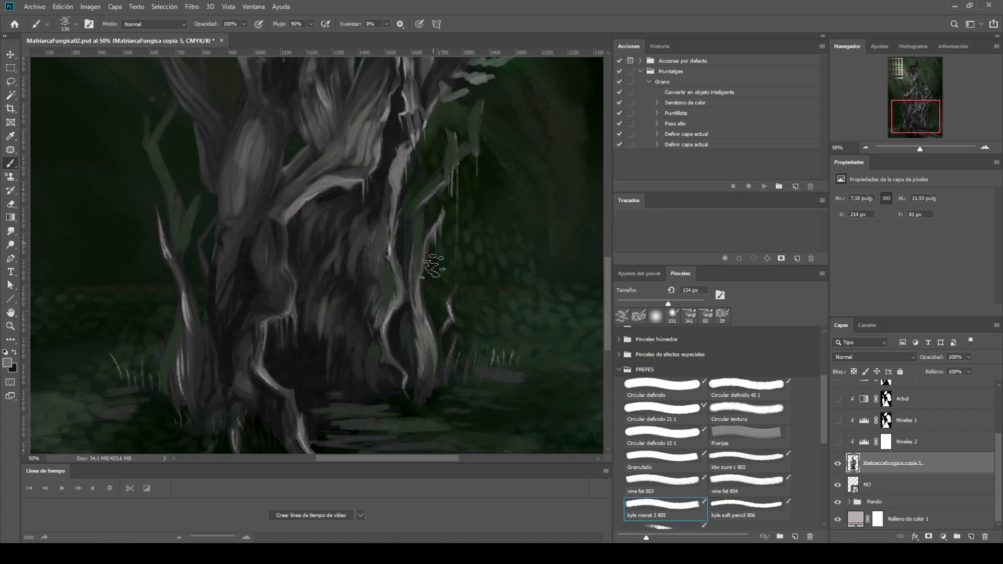
{"action": "scroll", "coordinate": [445, 293], "scroll_direction": "up", "scroll_amount": 3}
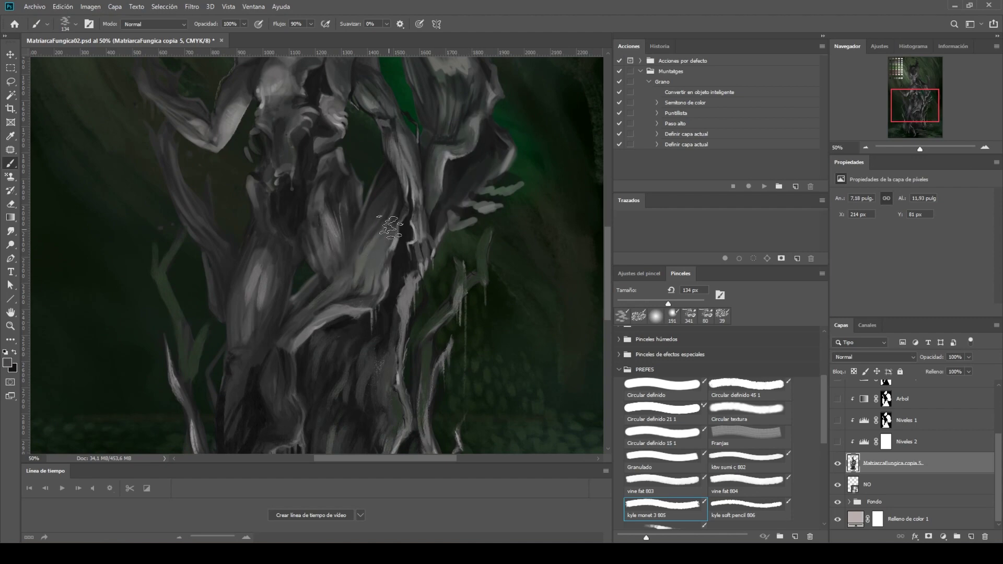
{"action": "right_click", "coordinate": [322, 282]}
{"action": "key", "text": "Return"}
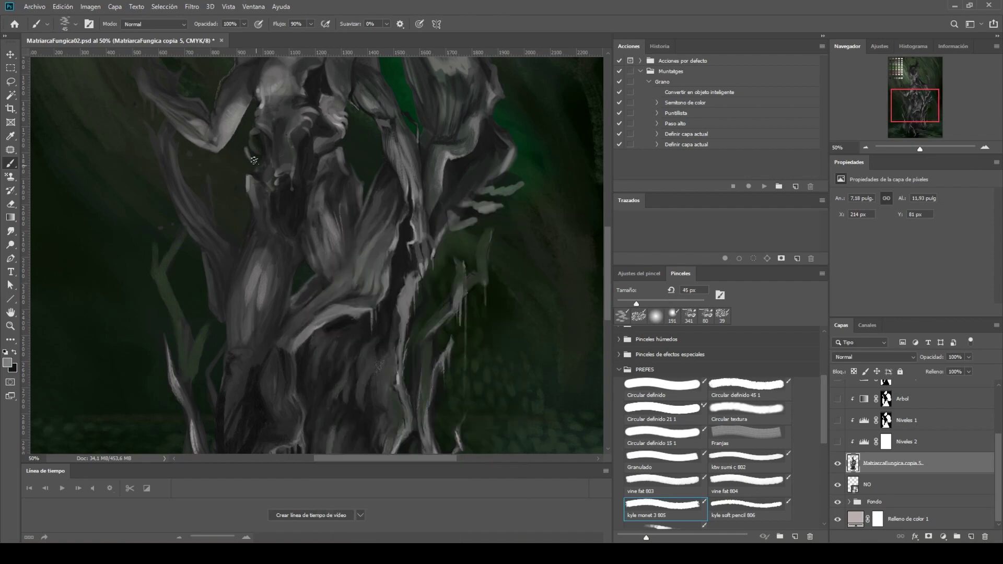
{"action": "left_click_drag", "start_coordinate": [256, 258], "coordinate": [241, 329]}
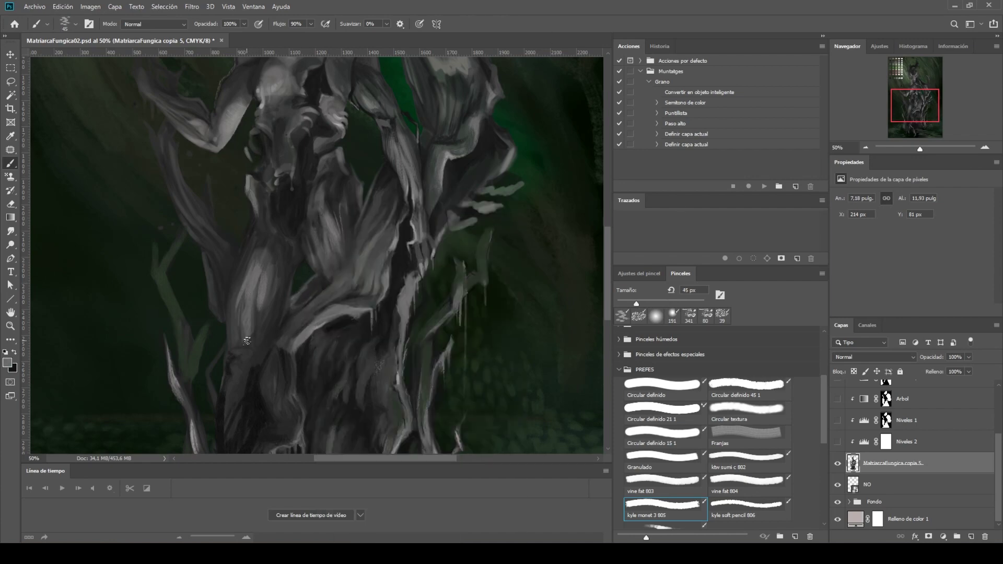
{"action": "left_click_drag", "start_coordinate": [289, 250], "coordinate": [285, 292]}
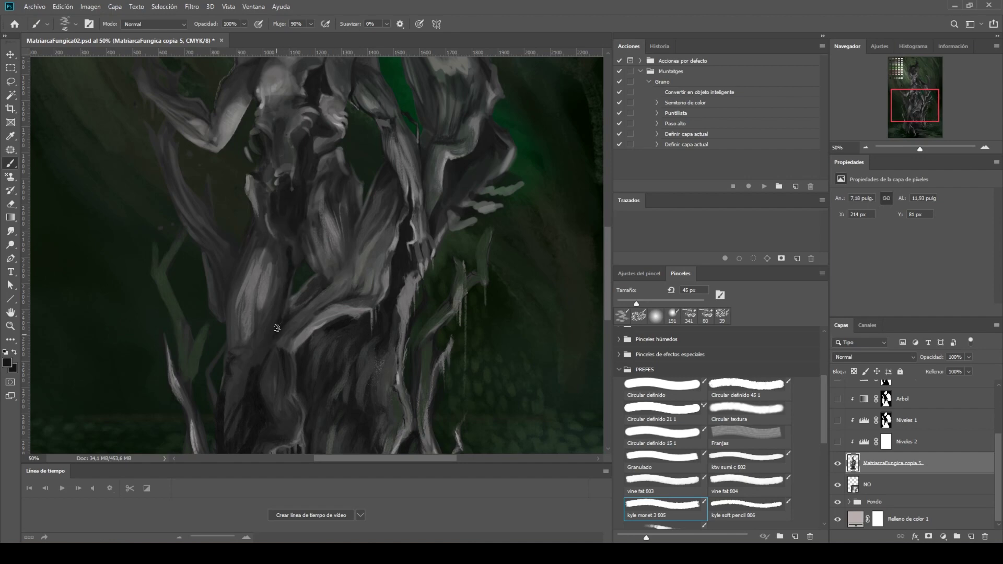
Step: Set the brush's Transfer opacity jitter Minimum to 14% in Brush Settings
{"action": "left_click", "coordinate": [639, 273]}
{"action": "left_click", "coordinate": [625, 368]}
{"action": "left_click", "coordinate": [771, 302]}
{"action": "left_click", "coordinate": [639, 338]}
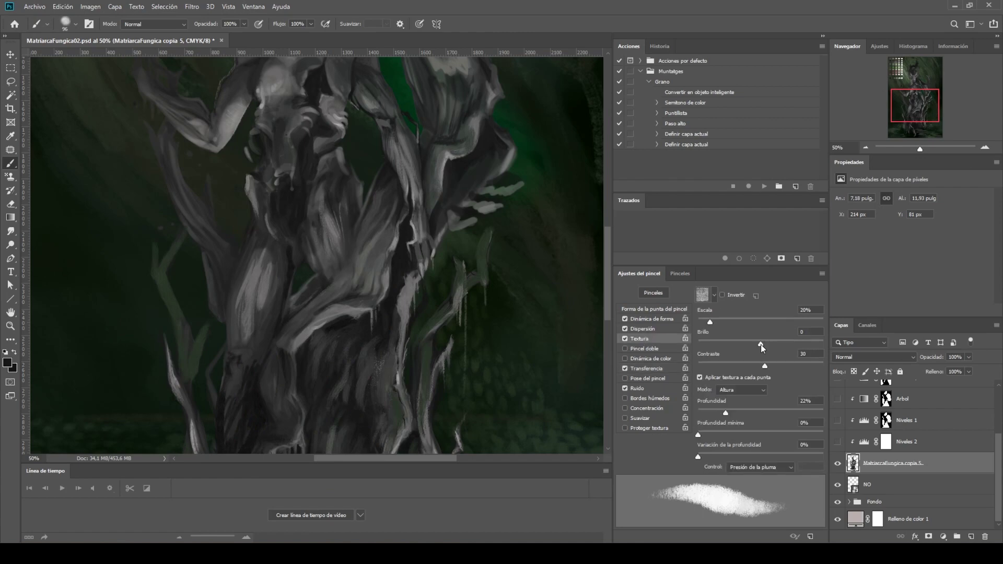
{"action": "left_click", "coordinate": [654, 309]}
{"action": "left_click", "coordinate": [647, 369]}
{"action": "mouse_move", "coordinate": [698, 326]}
{"action": "left_mouse_down"}
{"action": "mouse_move", "coordinate": [775, 326]}
{"action": "mouse_move", "coordinate": [732, 326]}
{"action": "left_mouse_up"}
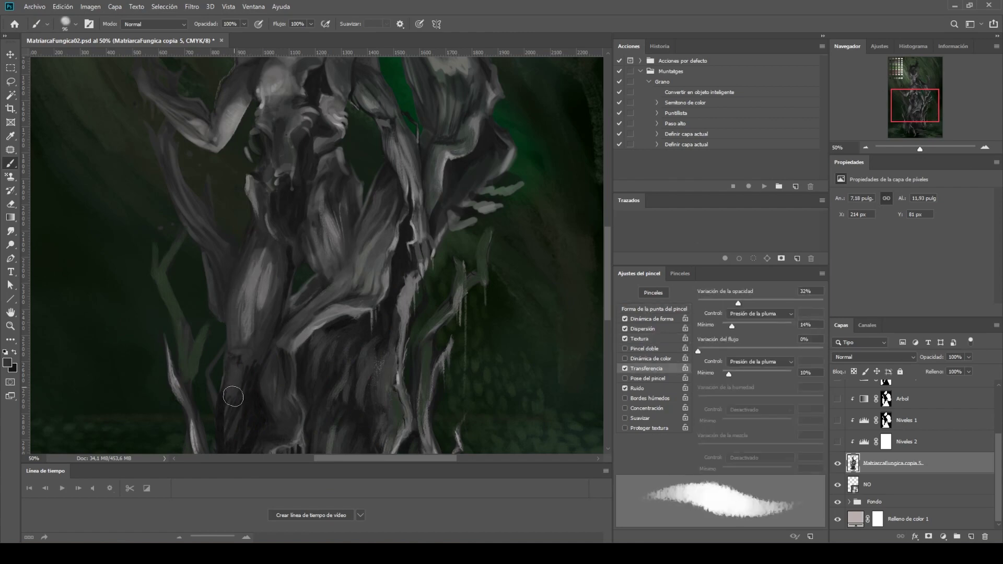
{"action": "left_click_drag", "start_coordinate": [233, 389], "coordinate": [282, 293]}
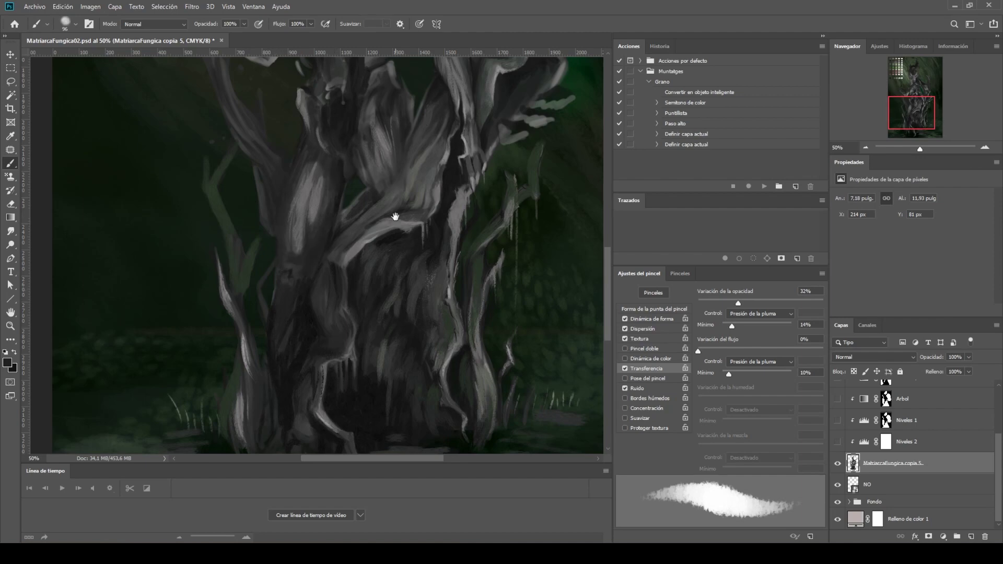
{"action": "mouse_move", "coordinate": [311, 98]}
{"action": "left_mouse_down"}
{"action": "mouse_move", "coordinate": [320, 220]}
{"action": "mouse_move", "coordinate": [304, 316]}
{"action": "left_mouse_up"}
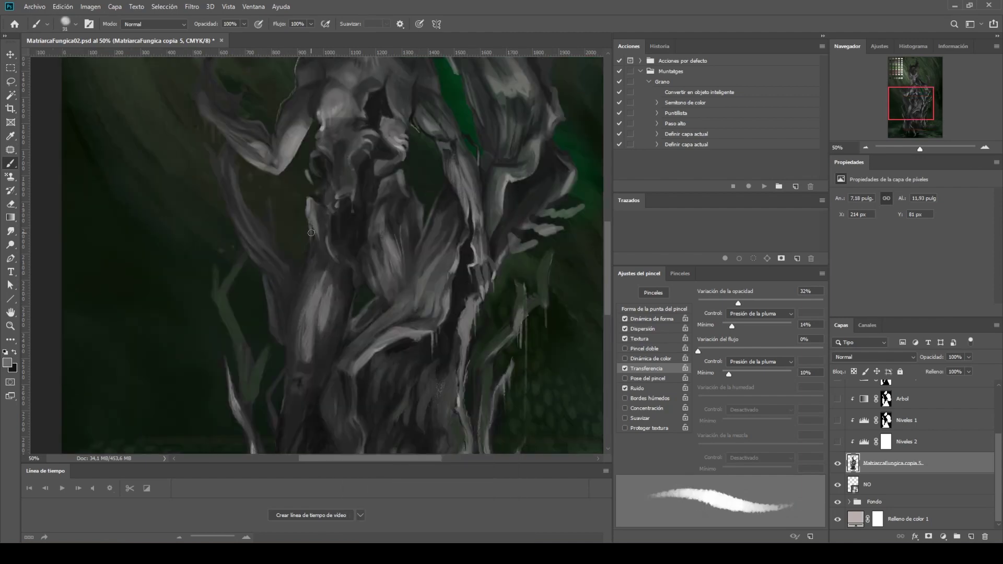
Step: Turn off brush texture, darken the trunk's left edge, and save the painting
{"action": "left_click", "coordinate": [625, 339]}
{"action": "left_click_drag", "start_coordinate": [307, 262], "coordinate": [286, 339]}
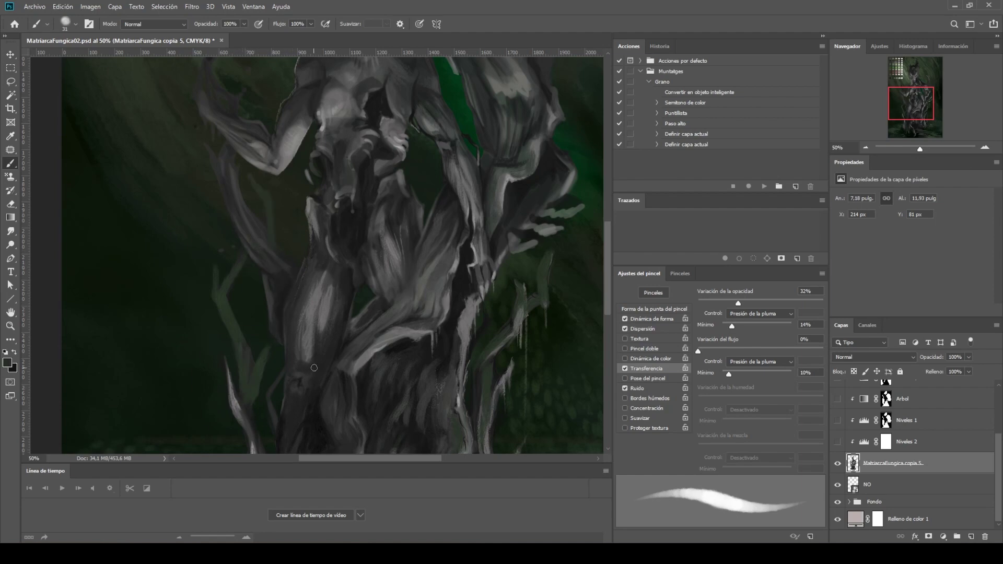
{"action": "key", "text": "ctrl+minus"}
{"action": "key", "text": "ctrl+minus"}
{"action": "key", "text": "ctrl+minus"}
{"action": "key", "text": "ctrl+s"}
Step: Paint light grey on the torso with a 450 px brush on a clipped Overlay layer
{"action": "right_click", "coordinate": [382, 194]}
{"action": "key", "text": "ctrl+shift+alt+n"}
{"action": "mouse_move", "coordinate": [330, 303]}
{"action": "left_mouse_down"}
{"action": "mouse_move", "coordinate": [311, 194]}
{"action": "mouse_move", "coordinate": [343, 264]}
{"action": "mouse_move", "coordinate": [305, 357]}
{"action": "mouse_move", "coordinate": [369, 396]}
{"action": "left_mouse_up"}
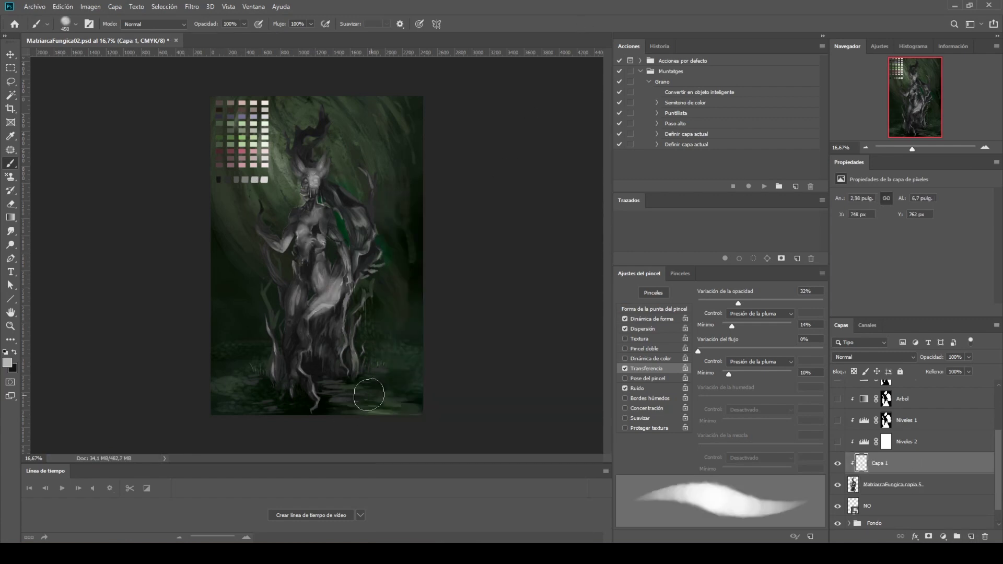
{"action": "left_click", "coordinate": [874, 356]}
{"action": "left_click", "coordinate": [862, 411]}
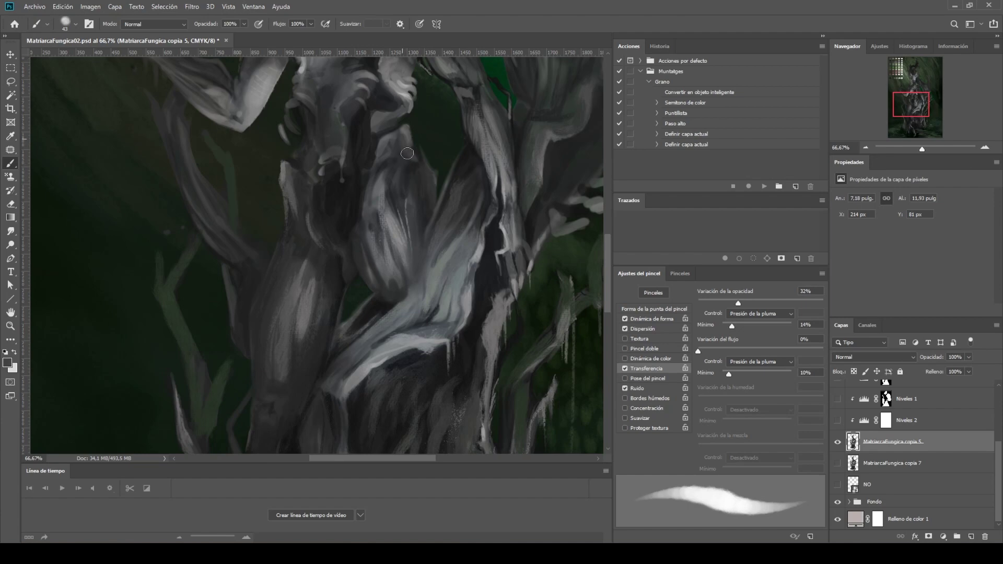
{"action": "left_click_drag", "start_coordinate": [378, 143], "coordinate": [387, 265]}
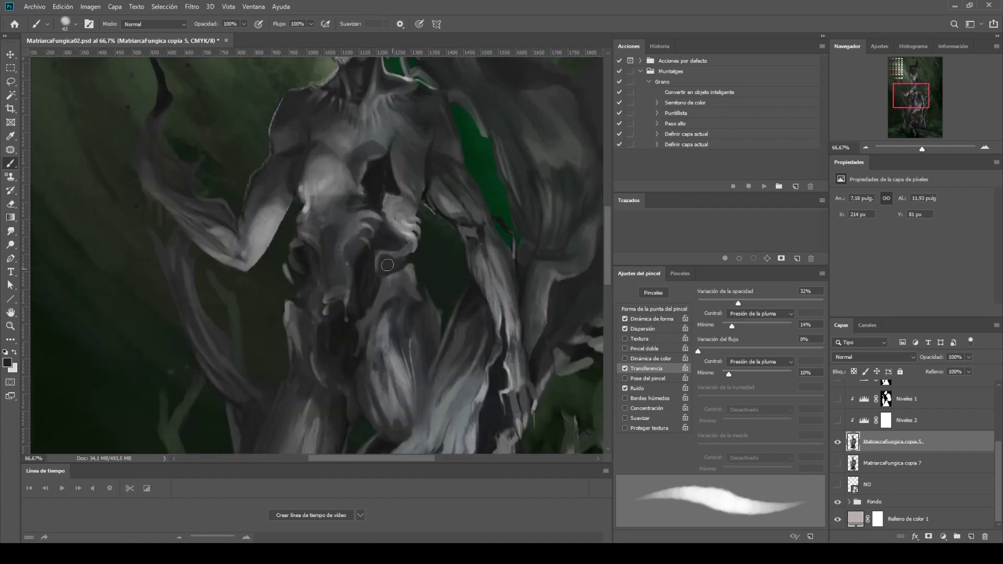
{"action": "left_click_drag", "start_coordinate": [395, 172], "coordinate": [418, 211]}
{"action": "left_click_drag", "start_coordinate": [509, 372], "coordinate": [477, 263]}
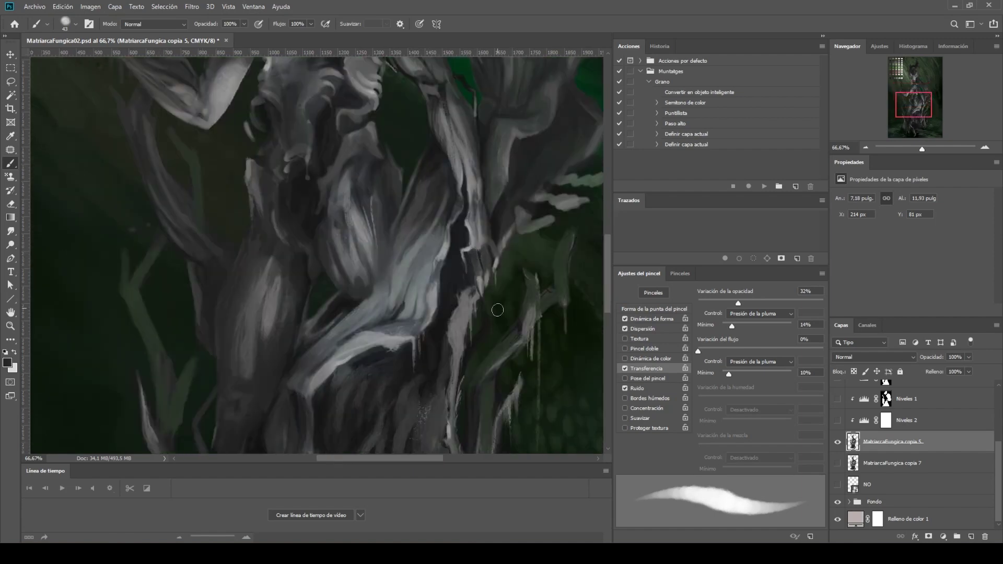
{"action": "left_click", "coordinate": [680, 273]}
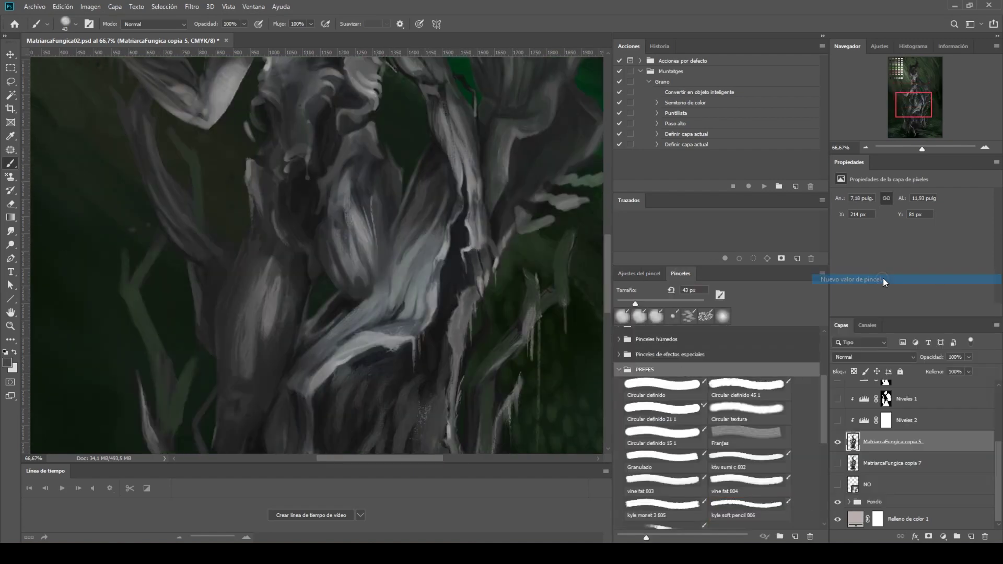
Step: Save the brush as the 'kyle soft pencil 808' preset
{"action": "left_click_drag", "start_coordinate": [883, 282], "coordinate": [882, 284]}
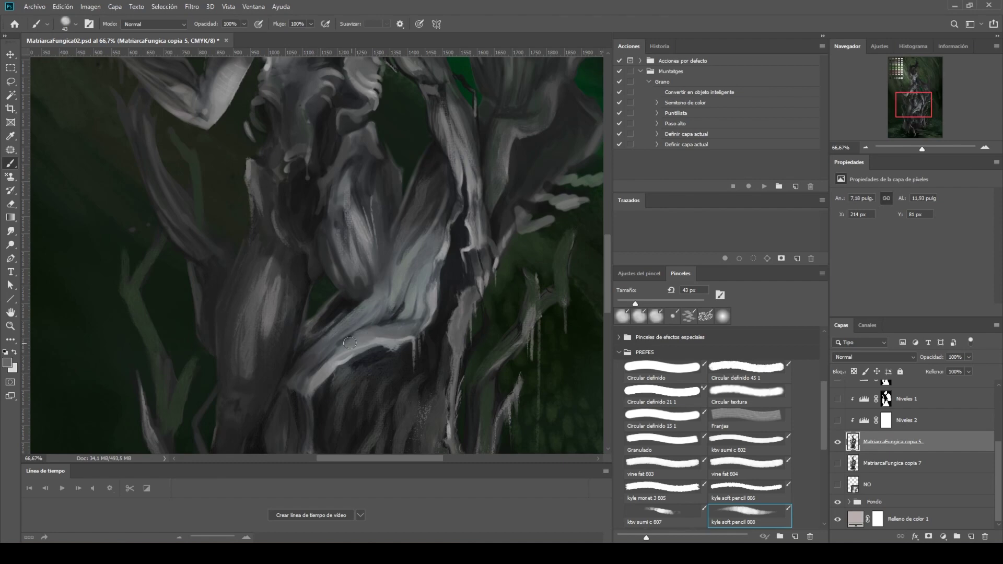
{"action": "left_click_drag", "start_coordinate": [350, 343], "coordinate": [371, 294]}
{"action": "left_click_drag", "start_coordinate": [378, 347], "coordinate": [378, 192]}
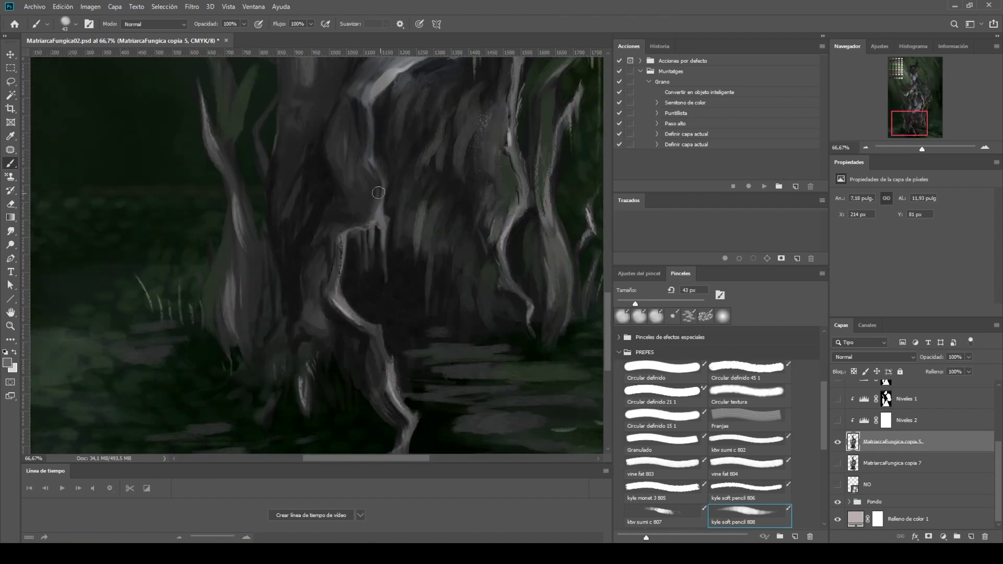
{"action": "left_click_drag", "start_coordinate": [269, 291], "coordinate": [380, 327]}
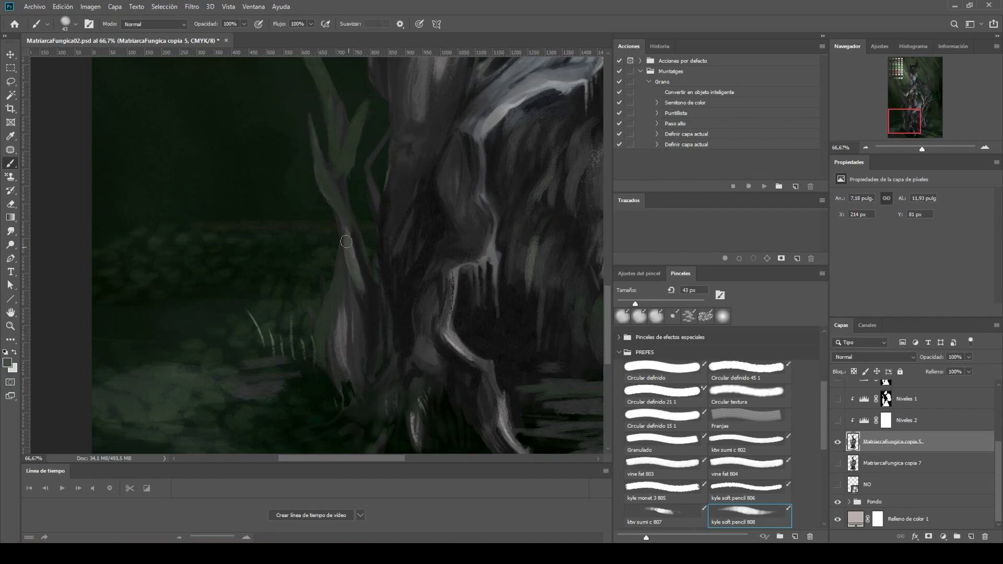
{"action": "left_click_drag", "start_coordinate": [359, 126], "coordinate": [383, 215]}
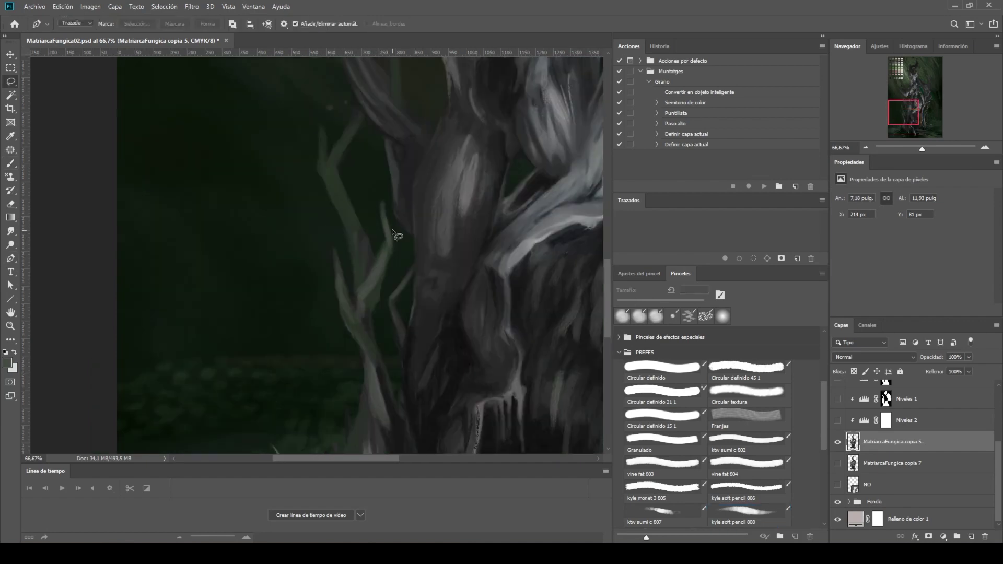
{"action": "mouse_move", "coordinate": [392, 282]}
{"action": "left_mouse_down"}
{"action": "mouse_move", "coordinate": [387, 180]}
{"action": "mouse_move", "coordinate": [378, 277]}
{"action": "left_mouse_up"}
Step: Sample darker tones and sharpen the trunk's left edge and the thin left branches
{"action": "left_click", "coordinate": [381, 321], "text": "alt"}
{"action": "mouse_move", "coordinate": [381, 320]}
{"action": "left_mouse_down"}
{"action": "mouse_move", "coordinate": [370, 358]}
{"action": "mouse_move", "coordinate": [356, 366]}
{"action": "left_mouse_up"}
{"action": "mouse_move", "coordinate": [342, 318]}
{"action": "left_mouse_down"}
{"action": "mouse_move", "coordinate": [367, 269]}
{"action": "mouse_move", "coordinate": [360, 355]}
{"action": "mouse_move", "coordinate": [348, 307]}
{"action": "mouse_move", "coordinate": [415, 246]}
{"action": "mouse_move", "coordinate": [386, 285]}
{"action": "left_mouse_up"}
{"action": "left_click", "coordinate": [361, 334], "text": "alt"}
{"action": "mouse_move", "coordinate": [386, 209]}
{"action": "left_mouse_down"}
{"action": "mouse_move", "coordinate": [377, 284]}
{"action": "mouse_move", "coordinate": [292, 209]}
{"action": "left_mouse_up"}
{"action": "left_click_drag", "start_coordinate": [226, 243], "coordinate": [227, 180]}
{"action": "left_click_drag", "start_coordinate": [271, 309], "coordinate": [271, 348]}
{"action": "key", "text": "ctrl+minus"}
{"action": "key", "text": "ctrl+minus"}
{"action": "key", "text": "ctrl+minus"}
{"action": "key", "text": "ctrl+minus"}
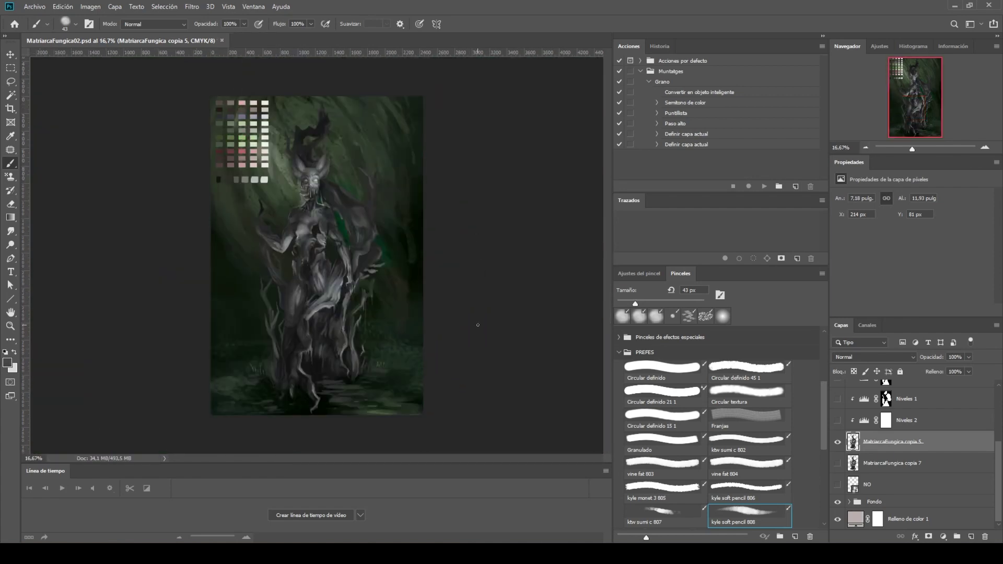
Step: Sample face greys and add a light stroke on the tendril beside the mouth
{"action": "scroll", "coordinate": [984, 426], "scroll_direction": "up", "scroll_amount": 2}
{"action": "scroll", "coordinate": [406, 280], "scroll_direction": "up", "scroll_amount": 3}
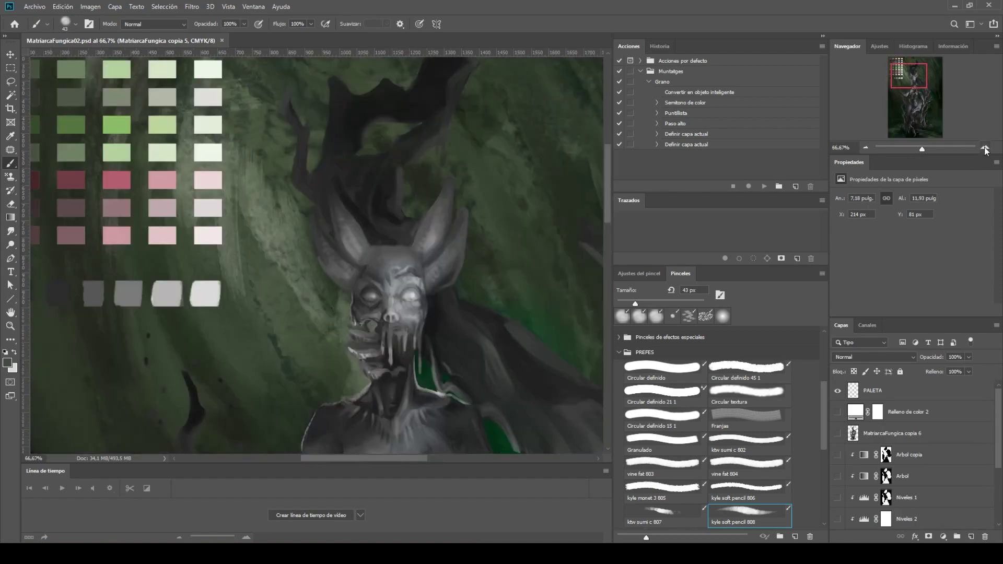
{"action": "scroll", "coordinate": [406, 280], "scroll_direction": "up", "scroll_amount": 2}
{"action": "left_click", "coordinate": [402, 280]}
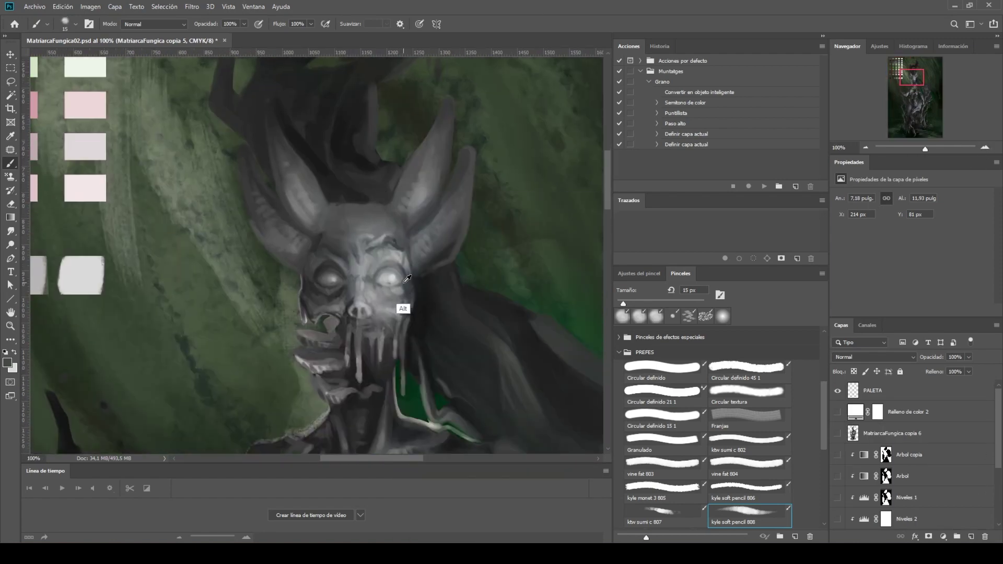
{"action": "left_click", "coordinate": [382, 252], "text": "alt"}
{"action": "left_click", "coordinate": [368, 314], "text": "alt"}
{"action": "left_click", "coordinate": [373, 363], "text": "alt"}
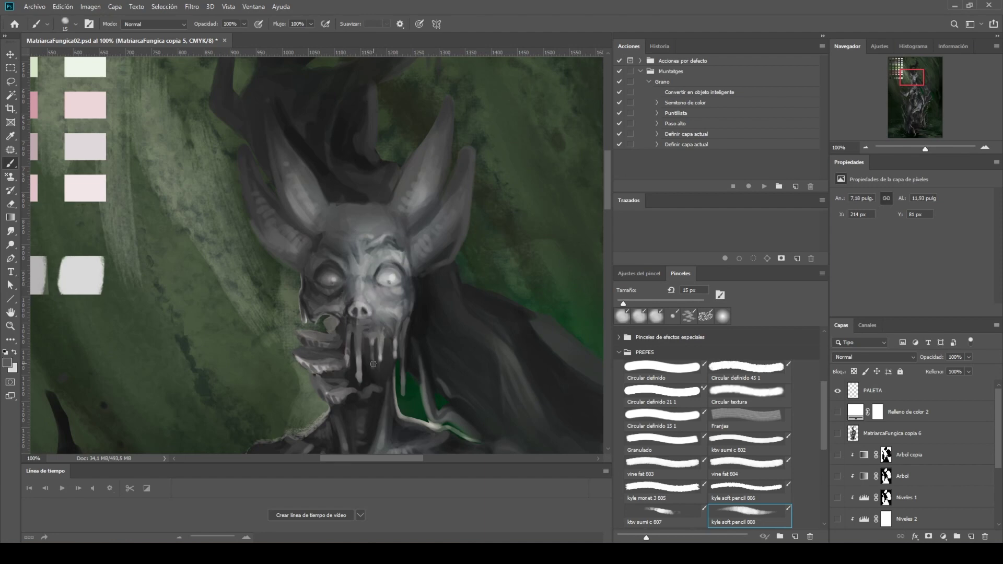
{"action": "left_click_drag", "start_coordinate": [404, 349], "coordinate": [401, 373]}
Step: Shade around the right eye, lower lip, jaw and nose with sampled greys
{"action": "left_click", "coordinate": [411, 277], "text": "alt"}
{"action": "left_click", "coordinate": [396, 260], "text": "alt"}
{"action": "left_click", "coordinate": [380, 270], "text": "alt"}
{"action": "mouse_move", "coordinate": [396, 285]}
{"action": "left_mouse_down"}
{"action": "mouse_move", "coordinate": [381, 285]}
{"action": "mouse_move", "coordinate": [403, 284]}
{"action": "left_mouse_up"}
{"action": "left_click", "coordinate": [317, 286], "text": "alt"}
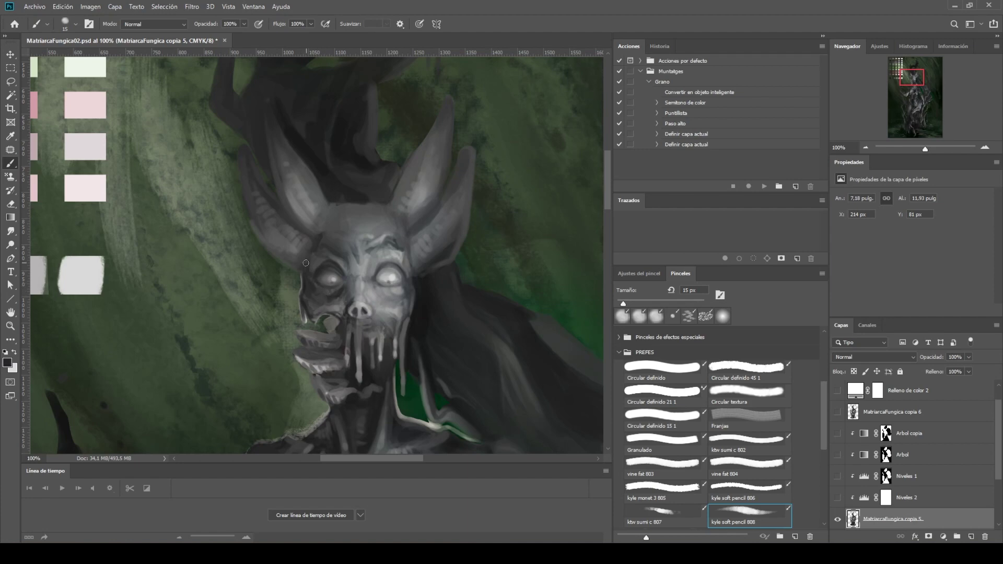
{"action": "left_click", "coordinate": [350, 319], "text": "alt"}
{"action": "left_click_drag", "start_coordinate": [321, 339], "coordinate": [308, 360]}
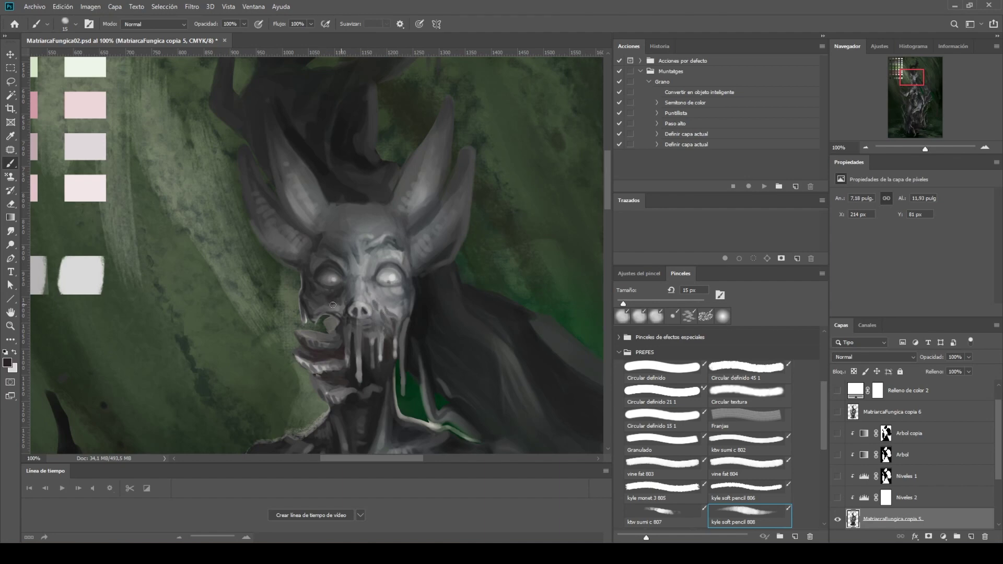
{"action": "left_click", "coordinate": [358, 282], "text": "alt"}
{"action": "left_click", "coordinate": [311, 343], "text": "alt"}
{"action": "left_click_drag", "start_coordinate": [319, 320], "coordinate": [333, 314]}
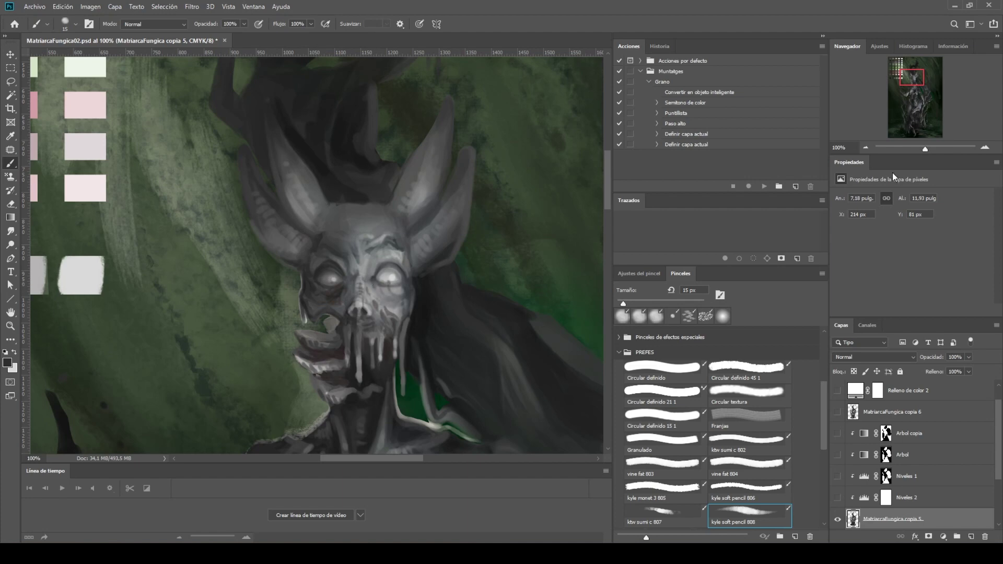
Step: Highlight the upper lip, horn tips, ear tips and forehead, then save the painting
{"action": "left_click", "coordinate": [285, 322], "text": "alt"}
{"action": "left_click_drag", "start_coordinate": [324, 331], "coordinate": [302, 335]}
{"action": "left_click_drag", "start_coordinate": [242, 149], "coordinate": [244, 157]}
{"action": "left_click_drag", "start_coordinate": [266, 103], "coordinate": [267, 111]}
{"action": "left_click_drag", "start_coordinate": [447, 98], "coordinate": [448, 103]}
{"action": "left_click_drag", "start_coordinate": [467, 149], "coordinate": [468, 156]}
{"action": "left_click_drag", "start_coordinate": [344, 215], "coordinate": [347, 227]}
{"action": "left_click", "coordinate": [381, 285], "text": "alt"}
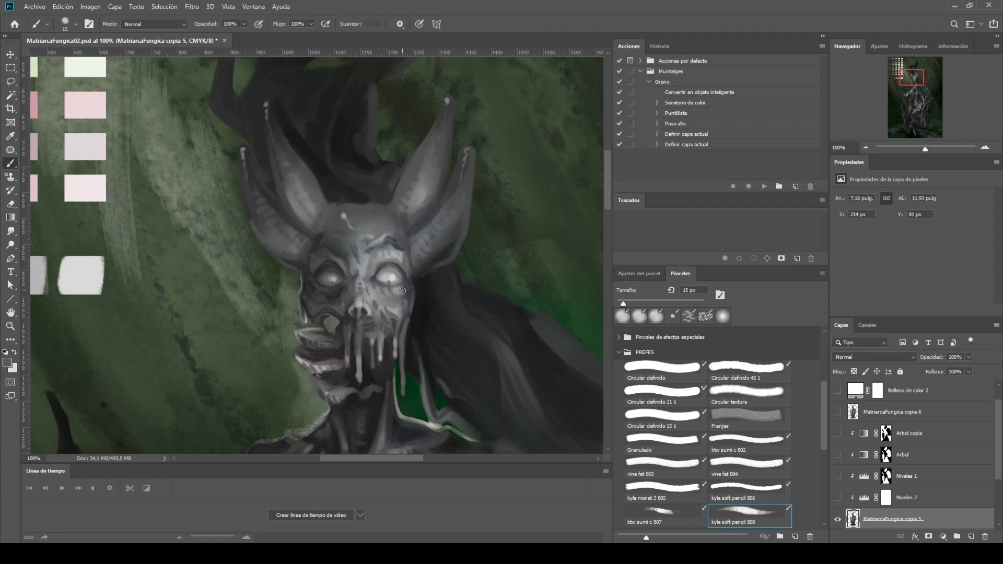
{"action": "key", "text": "ctrl+minus"}
{"action": "key", "text": "ctrl+minus"}
{"action": "key", "text": "ctrl+minus"}
{"action": "key", "text": "ctrl+s"}
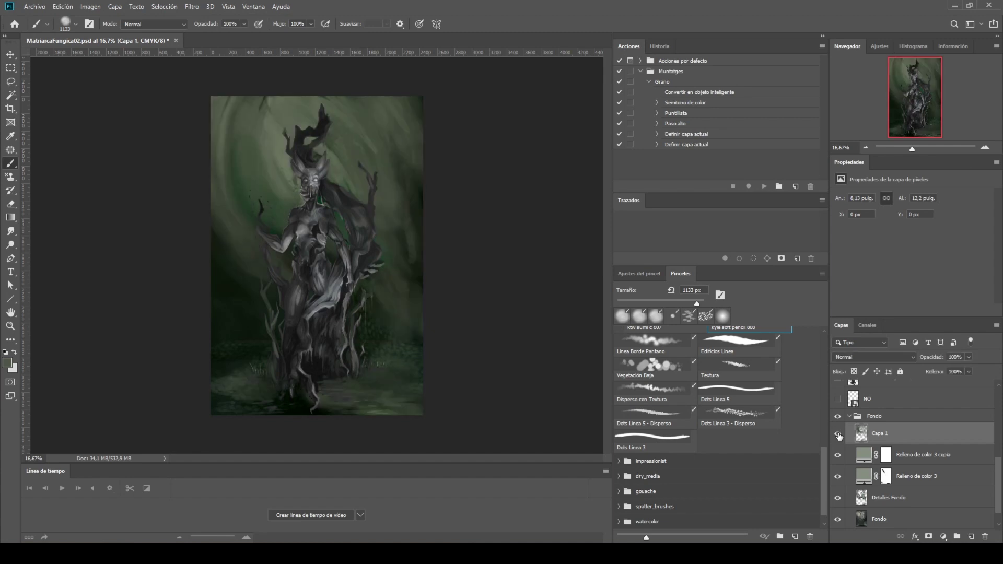
Step: Test the Dots Linea 3 - Disperso scatter brush on a new Capa 2 layer, then undo and delete it
{"action": "left_click", "coordinate": [739, 416]}
{"action": "right_click", "coordinate": [360, 195]}
{"action": "left_click_drag", "start_coordinate": [444, 220], "coordinate": [456, 220]}
{"action": "key", "text": "Return"}
{"action": "key", "text": "ctrl+shift+alt+n"}
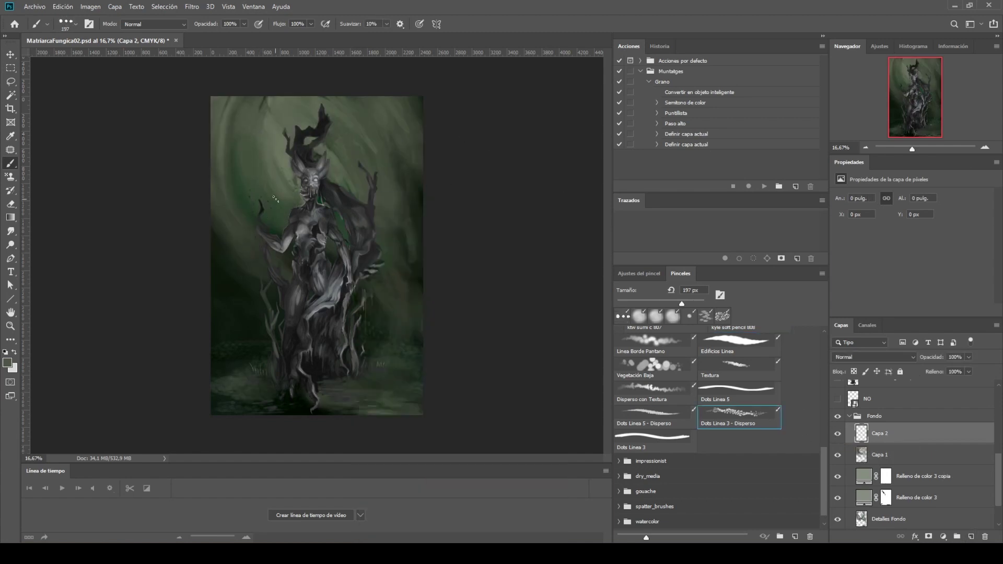
{"action": "left_click_drag", "start_coordinate": [397, 251], "coordinate": [398, 104]}
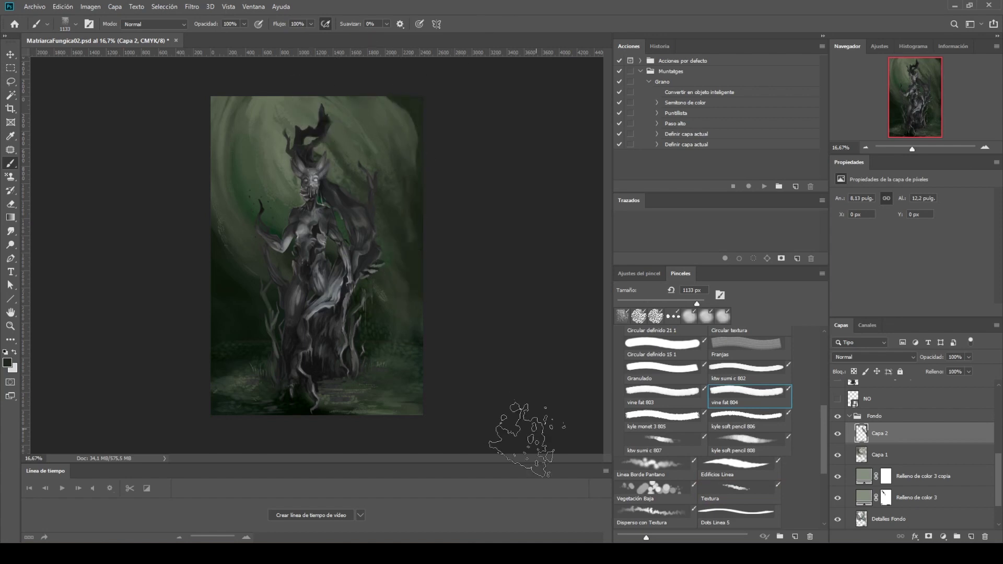
{"action": "key", "text": "F5"}
{"action": "key", "text": "ctrl+z"}
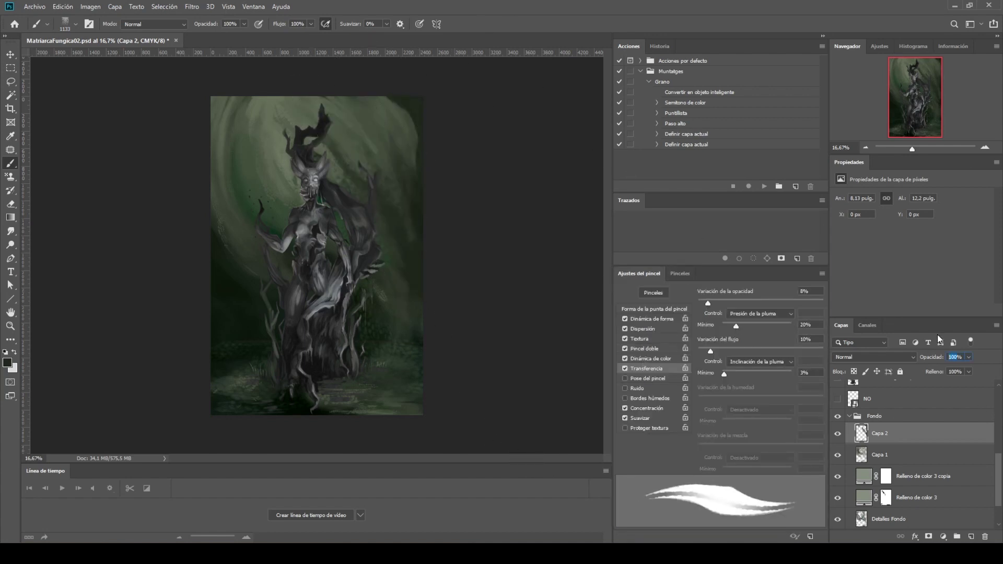
{"action": "type", "text": "75"}
{"action": "left_click", "coordinate": [905, 429]}
{"action": "key", "text": "Delete"}
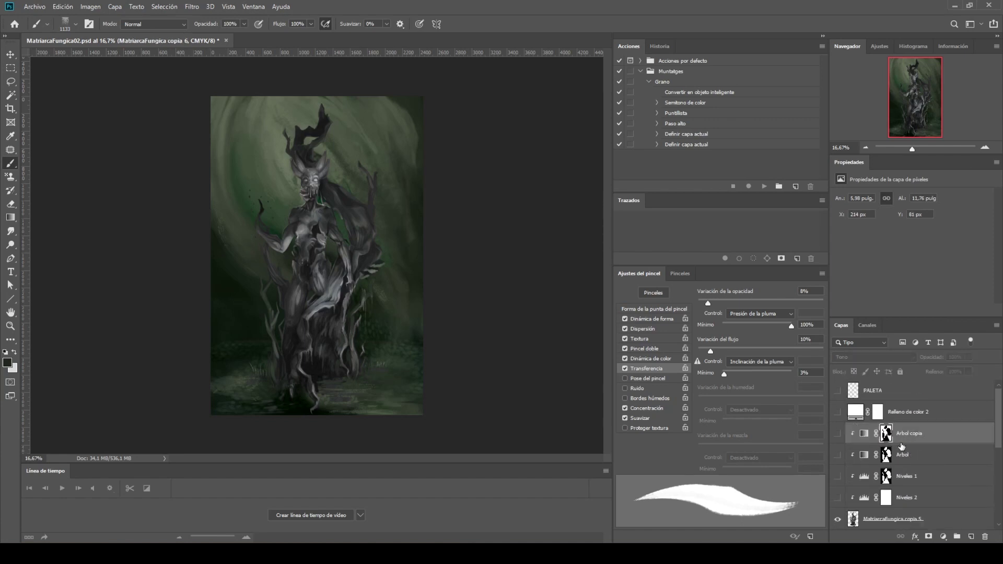
Step: Delete the Relleno de color 2 fill layer and save the document
{"action": "left_click", "coordinate": [909, 412]}
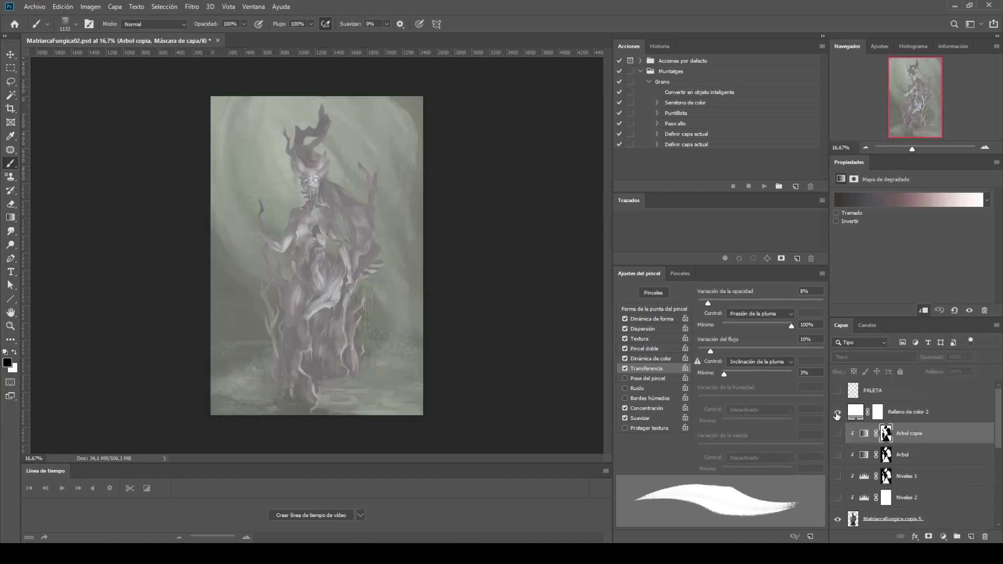
{"action": "key", "text": "Delete"}
{"action": "key", "text": "ctrl+s"}
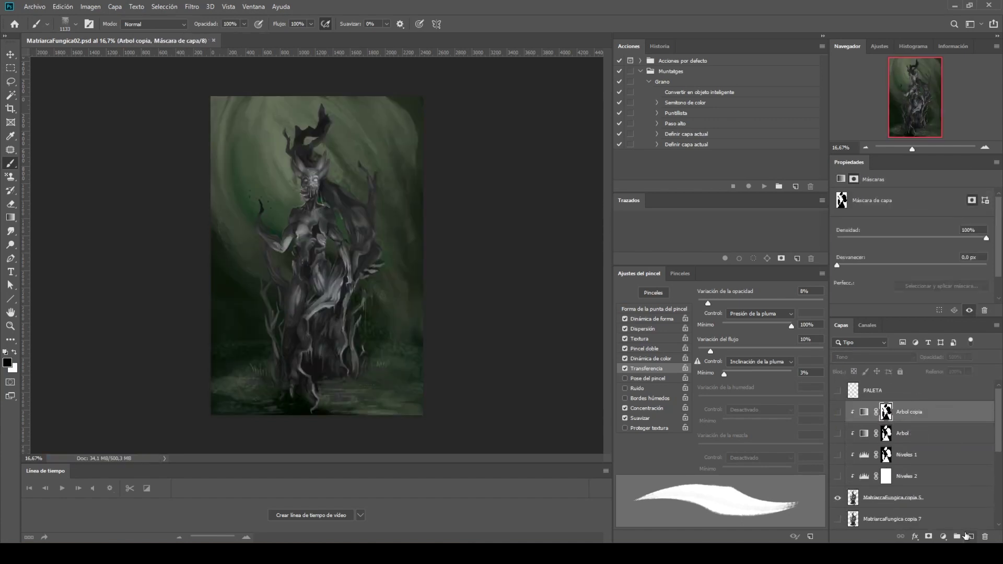
{"action": "left_click", "coordinate": [919, 497]}
Step: Save the painting and open the Arbol gradient map's gradient in the Gradient Editor
{"action": "left_click", "coordinate": [192, 7]}
{"action": "left_click", "coordinate": [230, 61]}
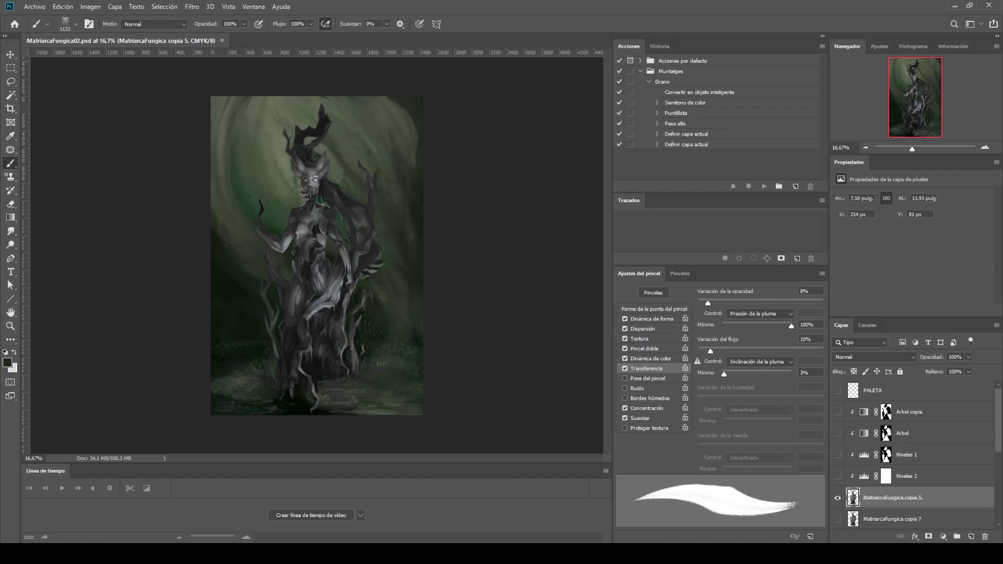
{"action": "key", "text": "ctrl+s"}
{"action": "left_click", "coordinate": [865, 433]}
{"action": "left_click", "coordinate": [909, 200]}
Step: Shift the Arbol gradient's dark stops left, add a light stop at 73%, and set the pink stop to 39%
{"action": "left_click_drag", "start_coordinate": [564, 317], "coordinate": [531, 317]}
{"action": "left_click", "coordinate": [707, 316]}
{"action": "left_click_drag", "start_coordinate": [621, 316], "coordinate": [610, 317]}
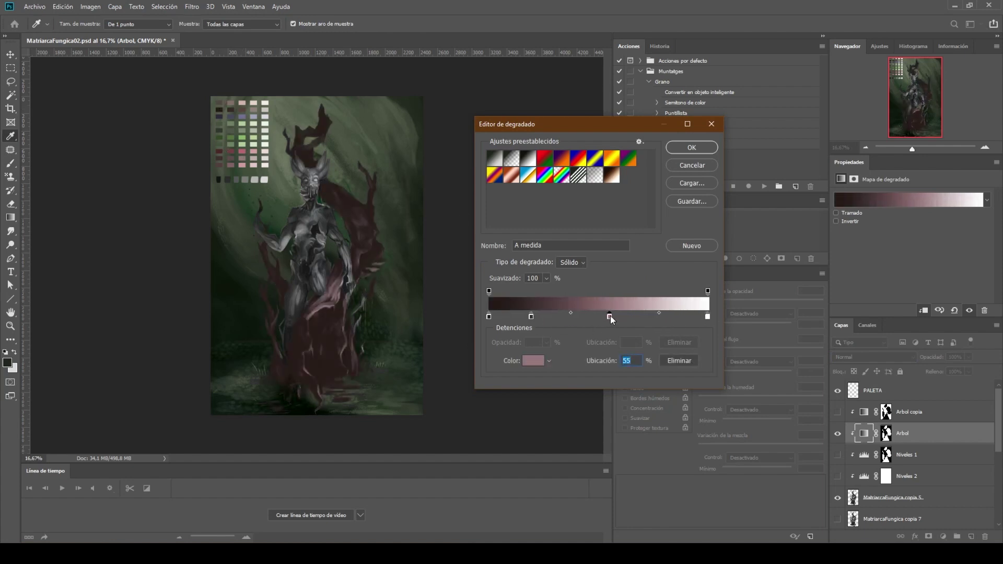
{"action": "left_click_drag", "start_coordinate": [531, 316], "coordinate": [516, 317]}
{"action": "left_click_drag", "start_coordinate": [610, 317], "coordinate": [586, 317]}
{"action": "left_click", "coordinate": [648, 316]}
{"action": "left_click", "coordinate": [838, 454]}
{"action": "left_click", "coordinate": [219, 157]}
{"action": "left_click", "coordinate": [265, 161]}
{"action": "left_click_drag", "start_coordinate": [648, 317], "coordinate": [650, 317]}
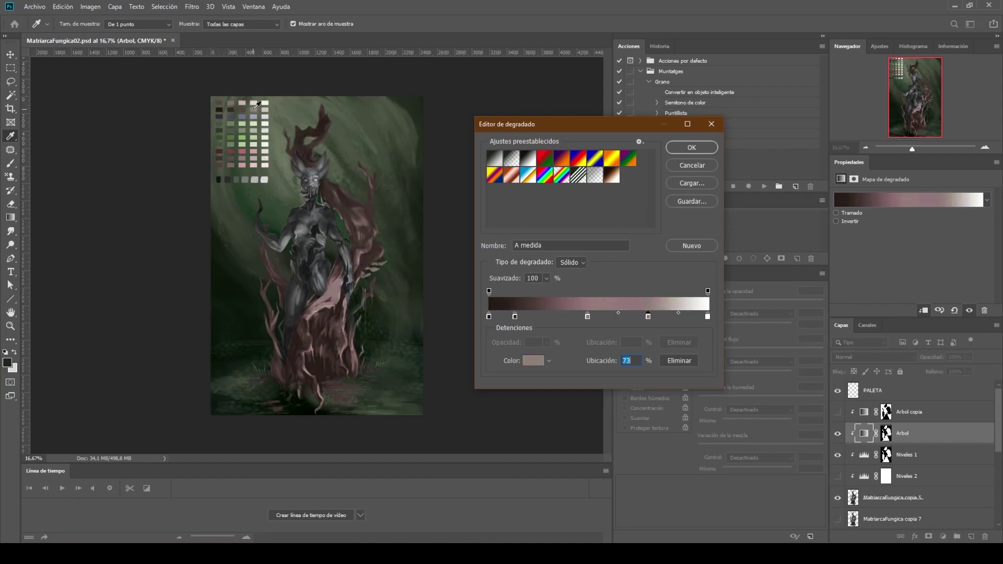
{"action": "left_click_drag", "start_coordinate": [587, 317], "coordinate": [575, 317]}
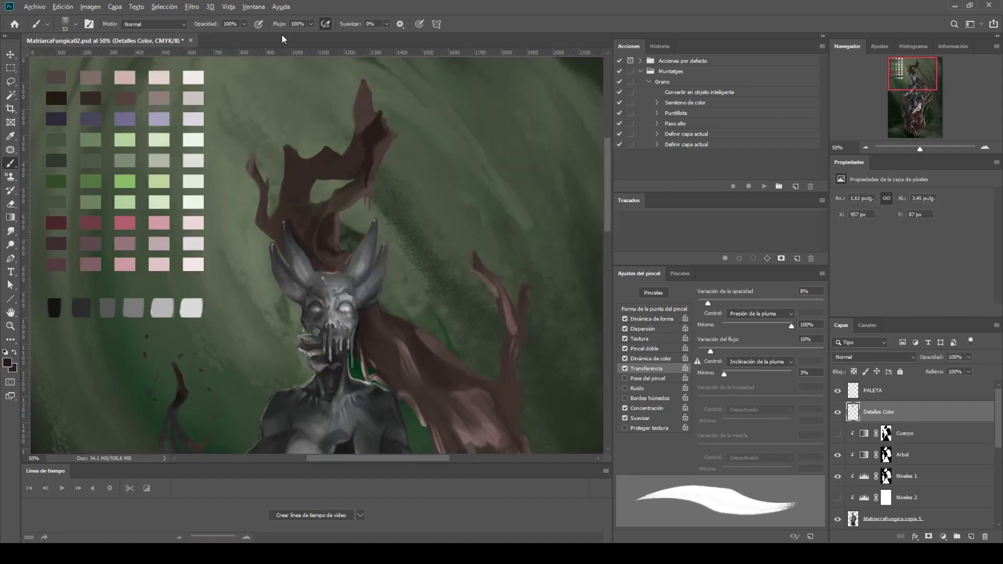
Step: Switch to the kyle soft pencil 808 brush and paint pink edges on the tree branch
{"action": "left_click", "coordinate": [490, 452], "text": "alt"}
{"action": "left_click_drag", "start_coordinate": [285, 255], "coordinate": [275, 236]}
{"action": "left_click", "coordinate": [653, 293]}
{"action": "scroll", "coordinate": [704, 392], "scroll_direction": "down", "scroll_amount": 2}
{"action": "scroll", "coordinate": [704, 392], "scroll_direction": "down", "scroll_amount": 2}
{"action": "left_click", "coordinate": [747, 491]}
{"action": "left_click_drag", "start_coordinate": [269, 230], "coordinate": [255, 175]}
{"action": "key", "text": "x"}
{"action": "left_click_drag", "start_coordinate": [384, 122], "coordinate": [390, 151]}
Step: At 21 px, highlight the branch tip in greyish pink and rework the branches with brown
{"action": "right_click", "coordinate": [394, 195]}
{"action": "left_click_drag", "start_coordinate": [439, 208], "coordinate": [425, 209]}
{"action": "key", "text": "Return"}
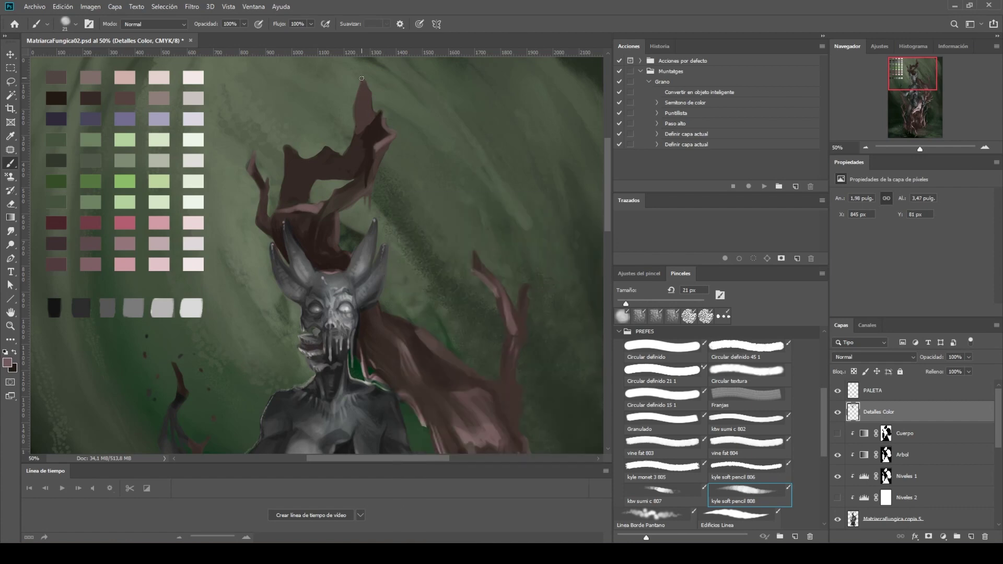
{"action": "left_click_drag", "start_coordinate": [363, 82], "coordinate": [370, 121]}
{"action": "left_click", "coordinate": [256, 150], "text": "alt"}
{"action": "left_click_drag", "start_coordinate": [255, 150], "coordinate": [248, 167]}
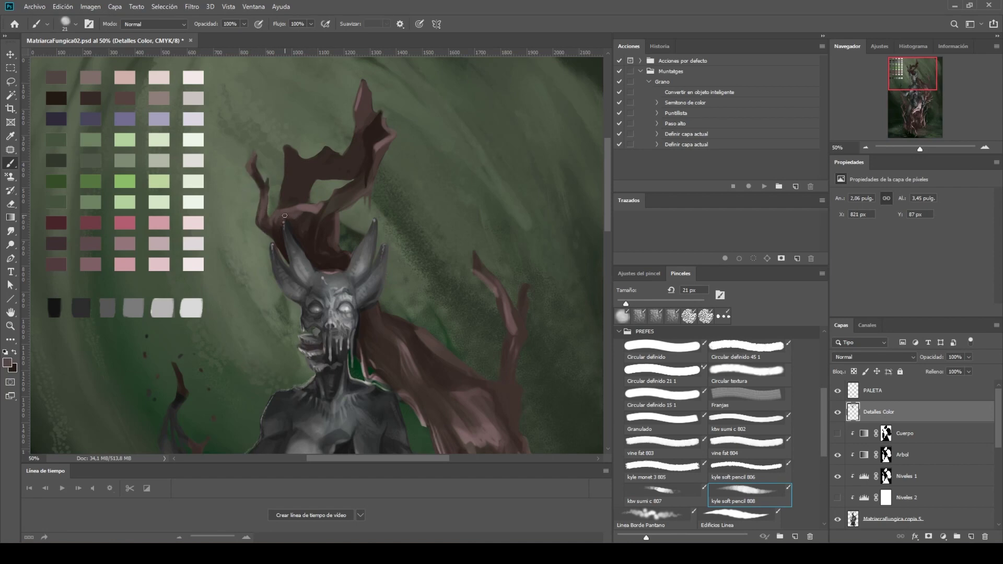
{"action": "right_click", "coordinate": [310, 210]}
{"action": "left_click_drag", "start_coordinate": [312, 211], "coordinate": [293, 215]}
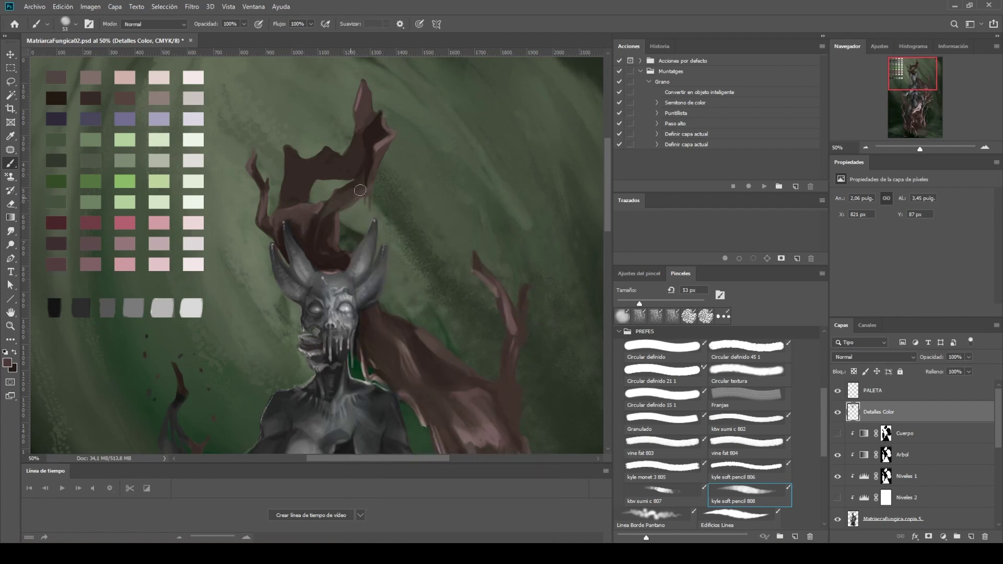
{"action": "left_click_drag", "start_coordinate": [314, 173], "coordinate": [345, 163]}
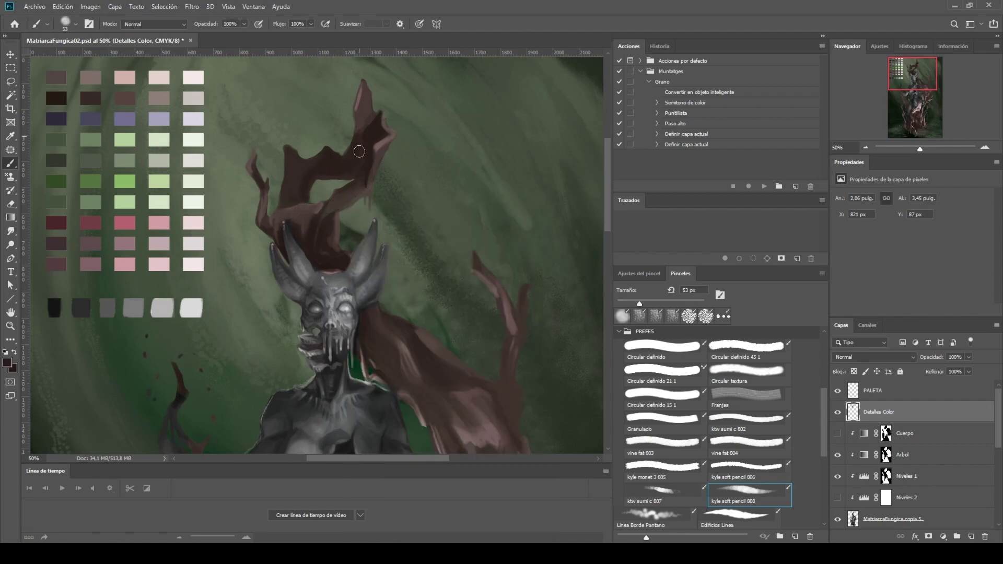
{"action": "left_click_drag", "start_coordinate": [319, 206], "coordinate": [309, 211]}
Step: Shrink the brush to 24 px, add a dark brown mark on the branch edge, then zoom out
{"action": "key", "text": "alt"}
{"action": "right_click", "coordinate": [361, 200]}
{"action": "left_click_drag", "start_coordinate": [381, 226], "coordinate": [366, 226]}
{"action": "left_click", "coordinate": [370, 198], "text": "alt"}
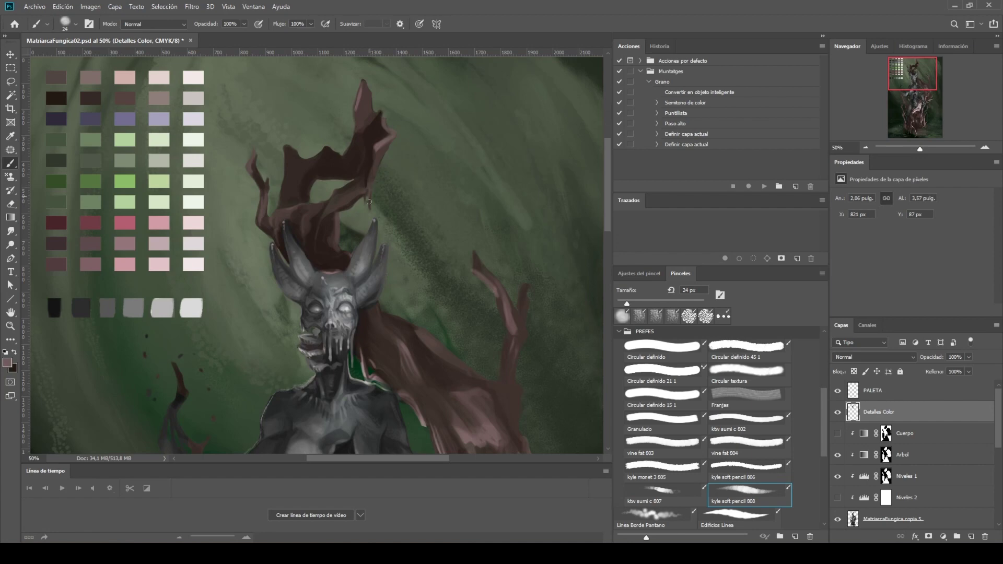
{"action": "left_click_drag", "start_coordinate": [370, 211], "coordinate": [366, 196]}
{"action": "key", "text": "l"}
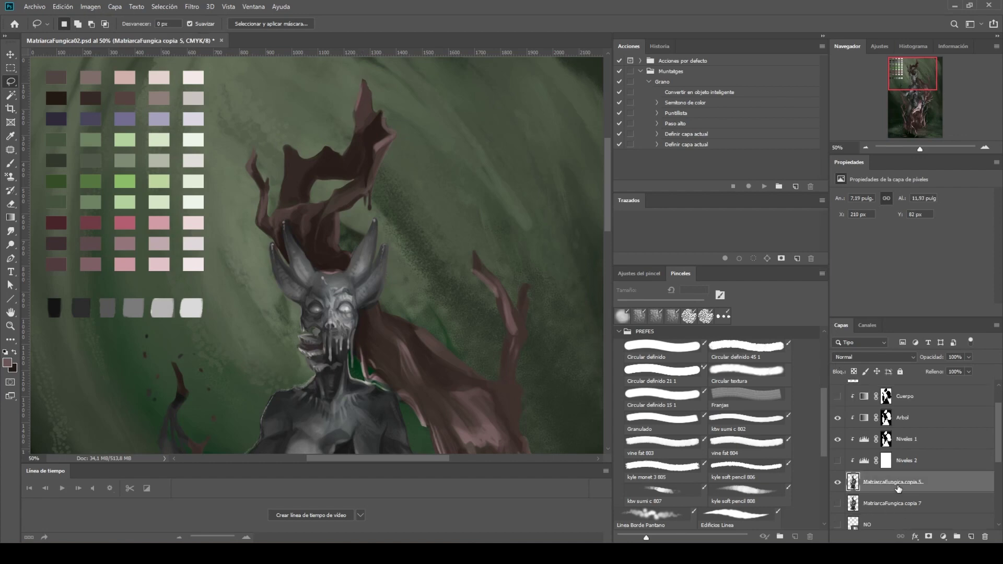
{"action": "key", "text": "b"}
{"action": "key", "text": "ctrl+minus"}
{"action": "key", "text": "ctrl+minus"}
{"action": "key", "text": "ctrl+minus"}
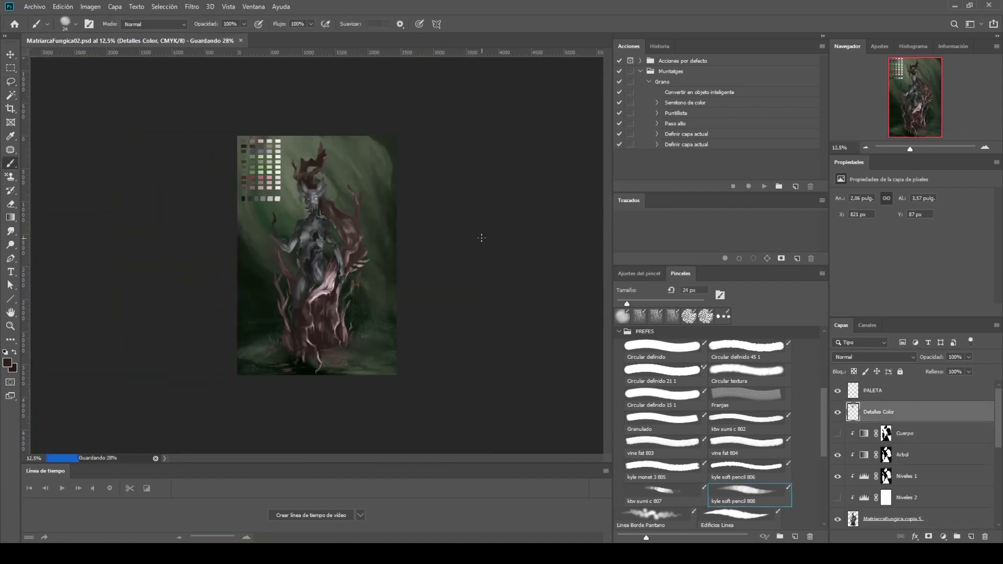